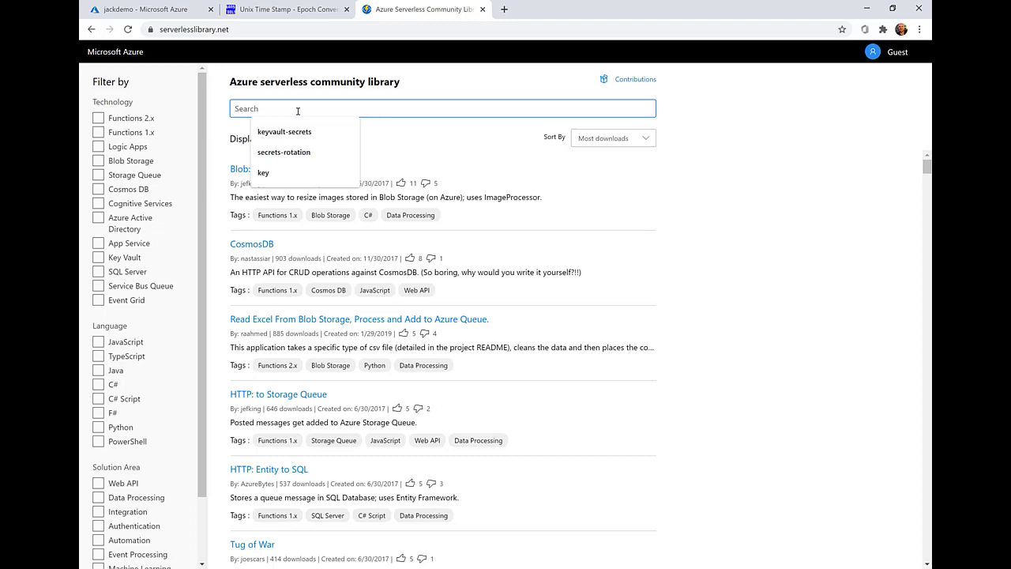
Search the serverless community library for keyvault-secrets and open the KeyVault-Secrets-Rotation-RedisKey-PowerShell sample
{"action": "type", "text": "keyvault"}
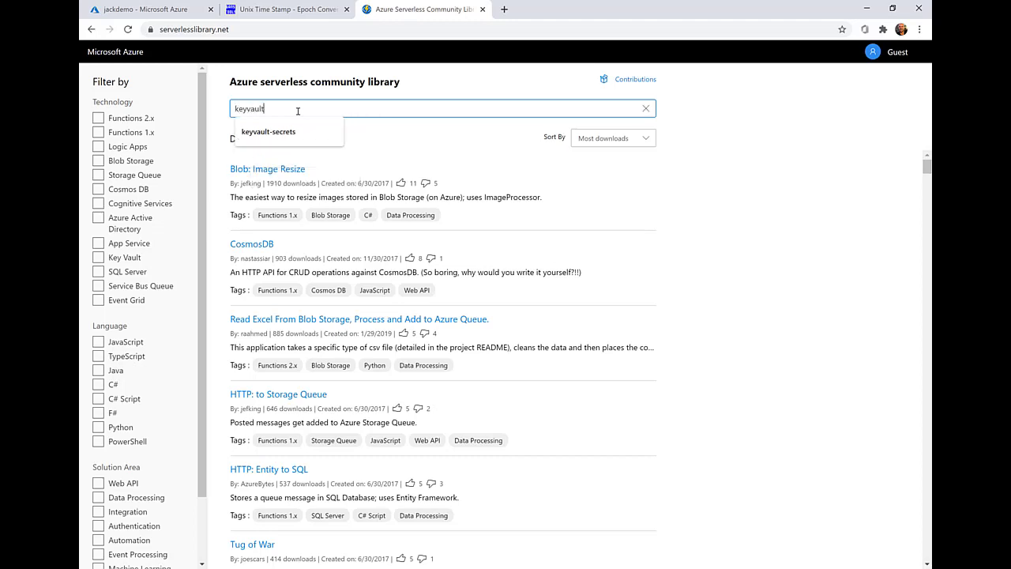
{"action": "type", "text": "-secrets"}
{"action": "key", "text": "Return"}
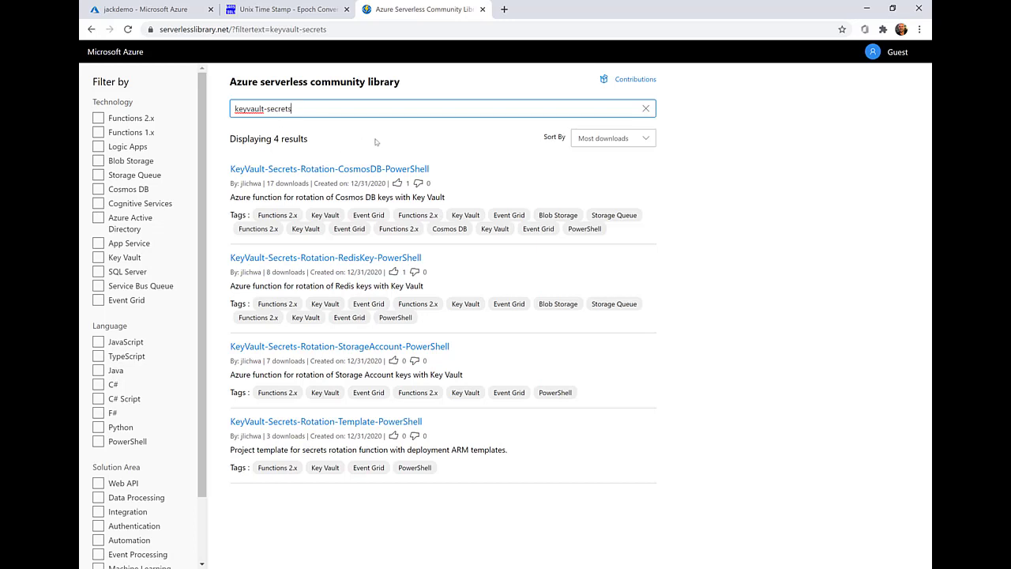
{"action": "left_click", "coordinate": [308, 257]}
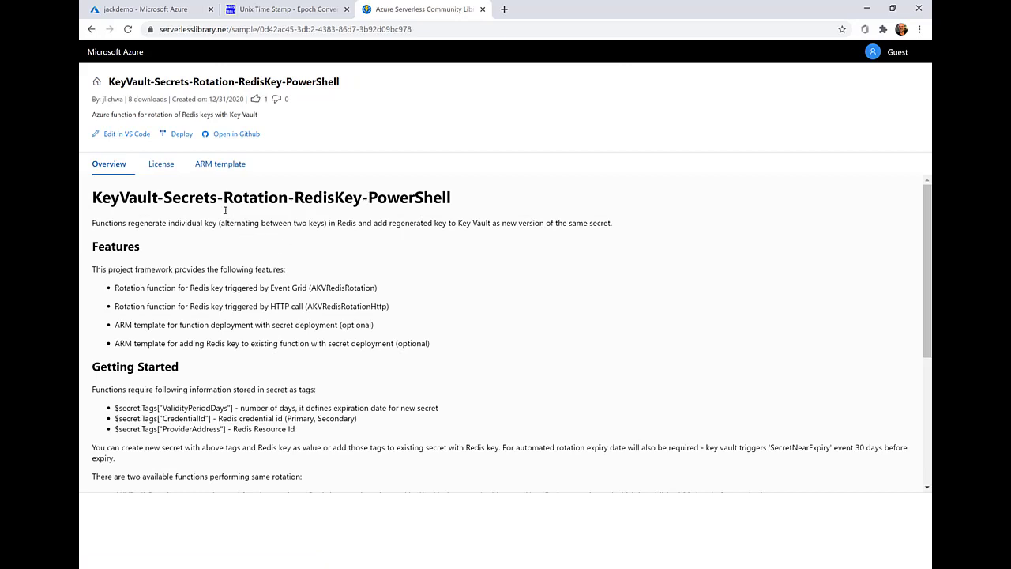
Deploy the sample to Azure using the existing account and choose jackdemo as the resource group
{"action": "left_click", "coordinate": [182, 135]}
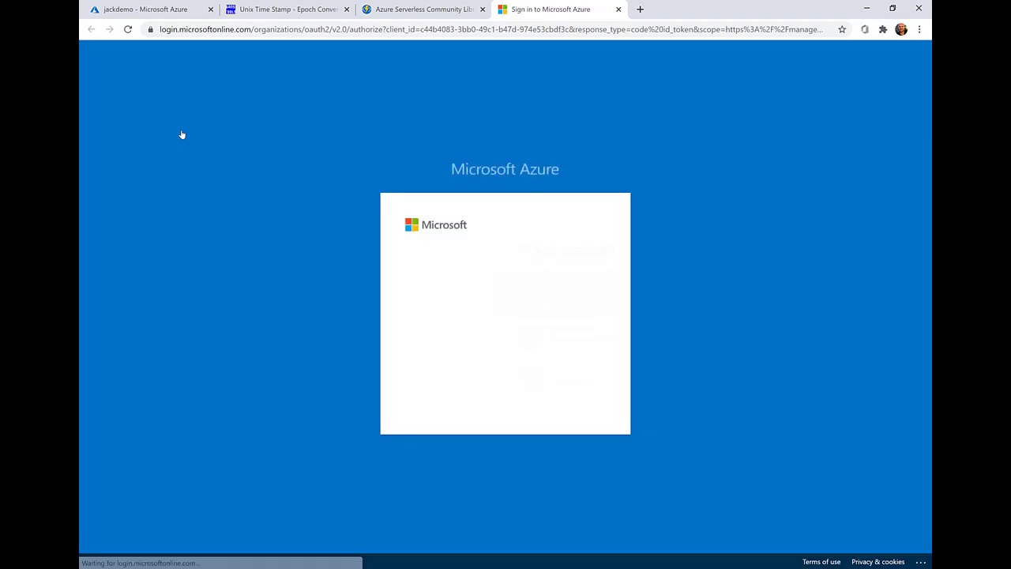
{"action": "left_click", "coordinate": [480, 310]}
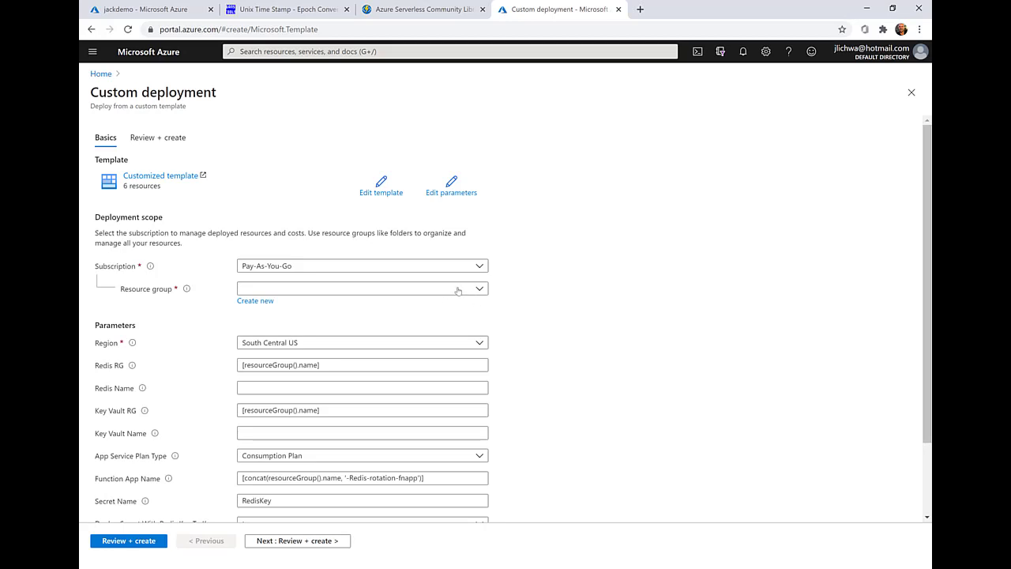
{"action": "left_click", "coordinate": [482, 289]}
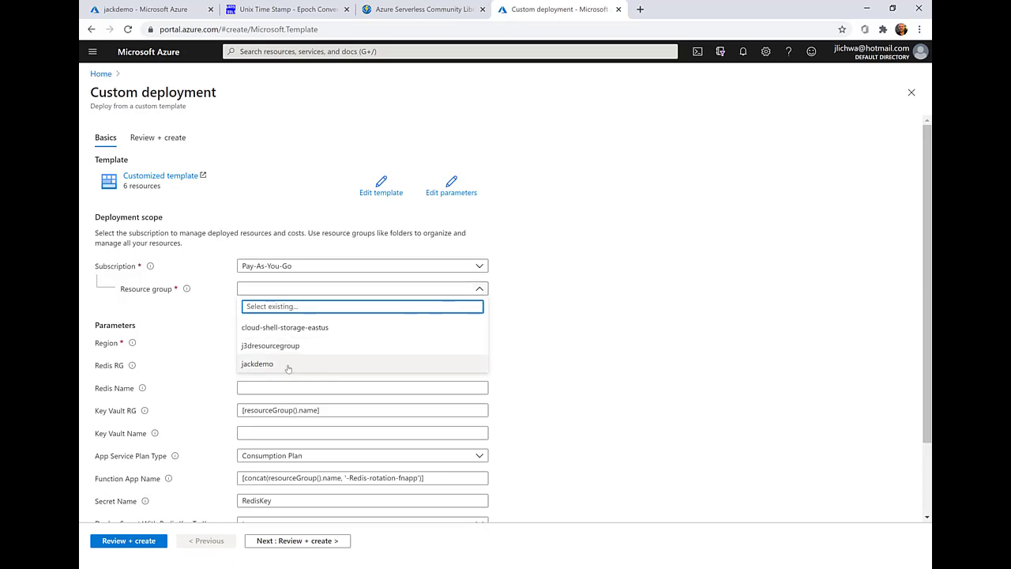
{"action": "left_click", "coordinate": [263, 366]}
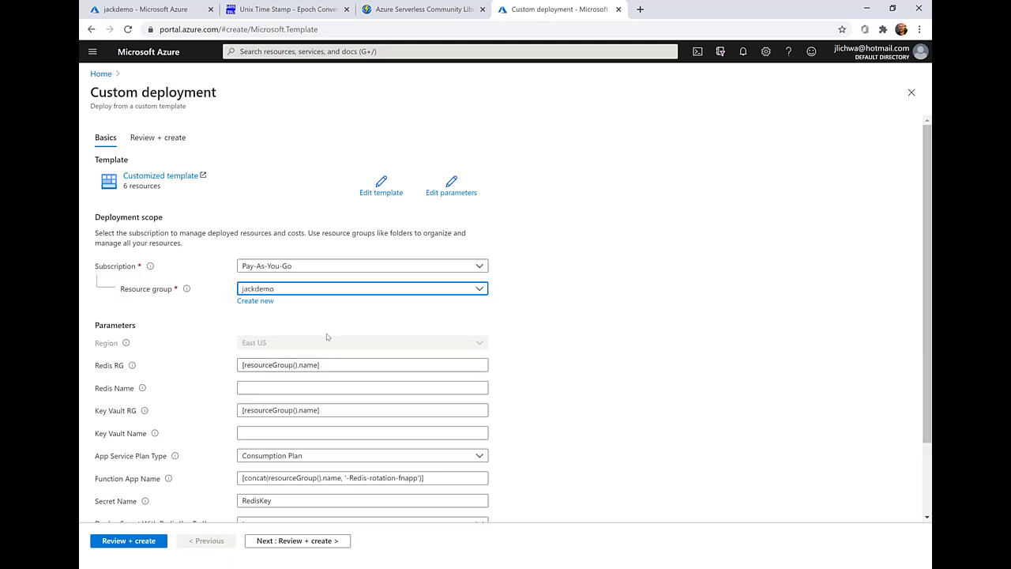
Set the deployment's Redis Name parameter to jackdemo-redis
{"action": "left_click", "coordinate": [259, 387]}
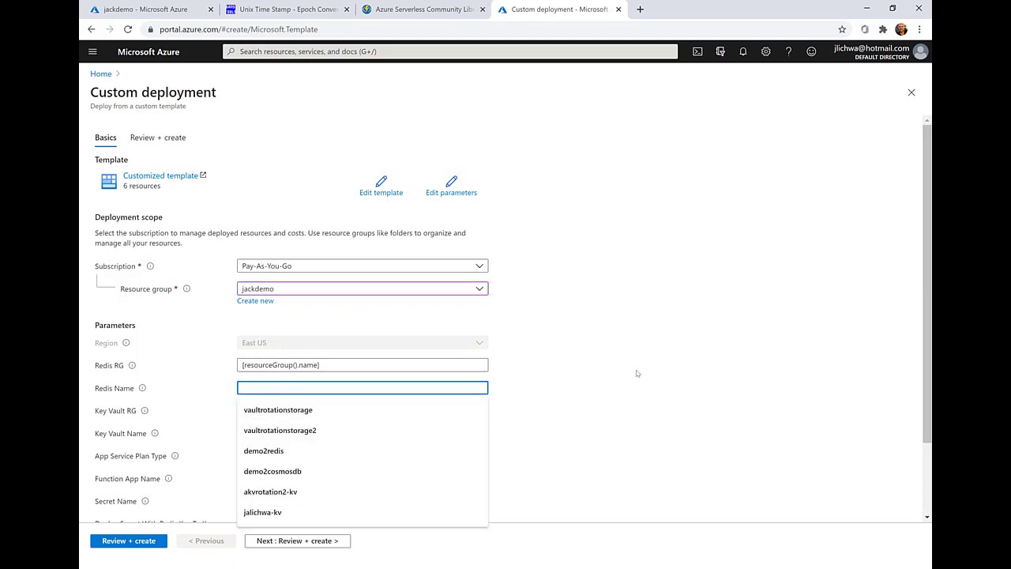
{"action": "type", "text": "jac"}
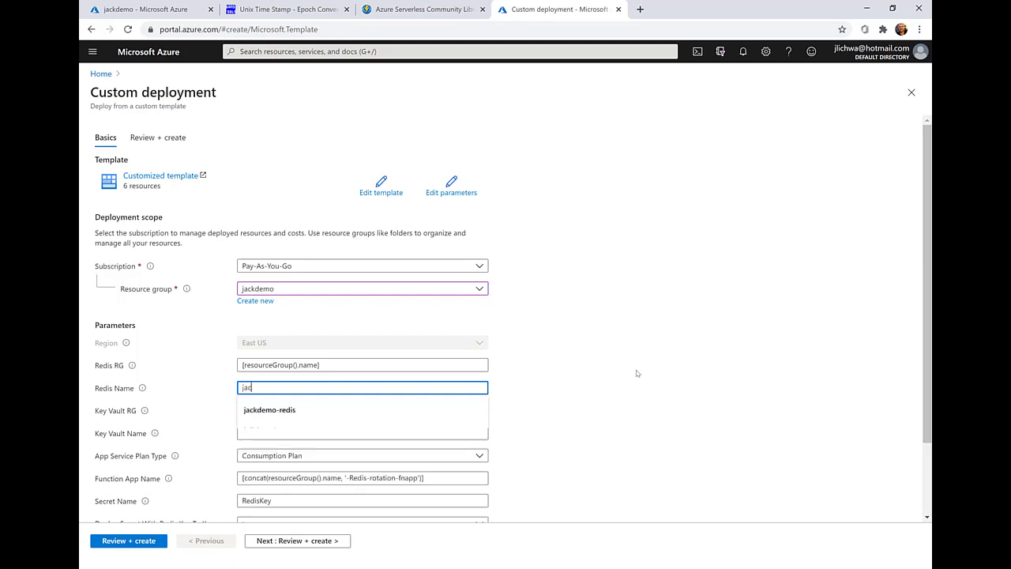
{"action": "type", "text": "kdem"}
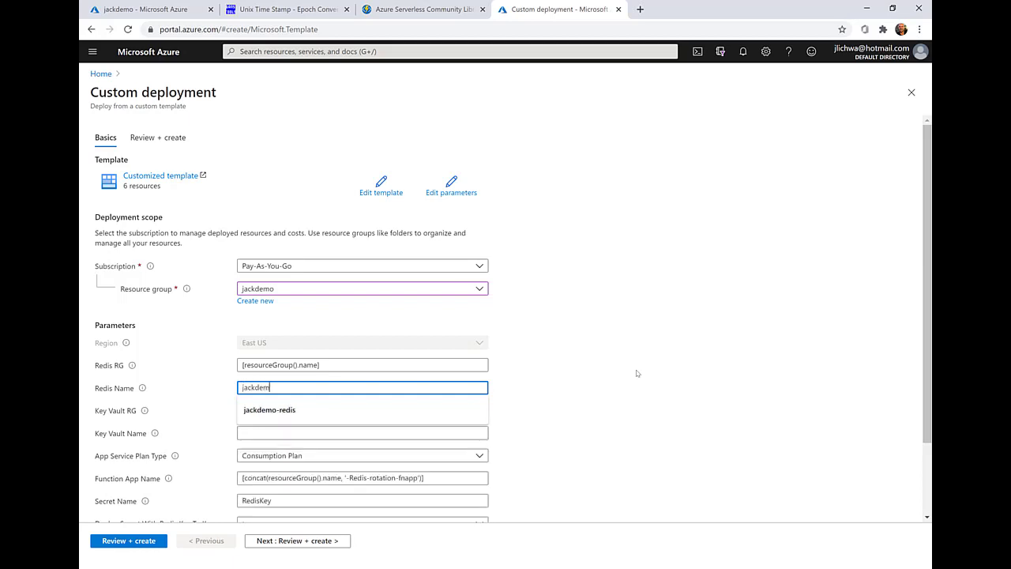
{"action": "type", "text": "o-redis"}
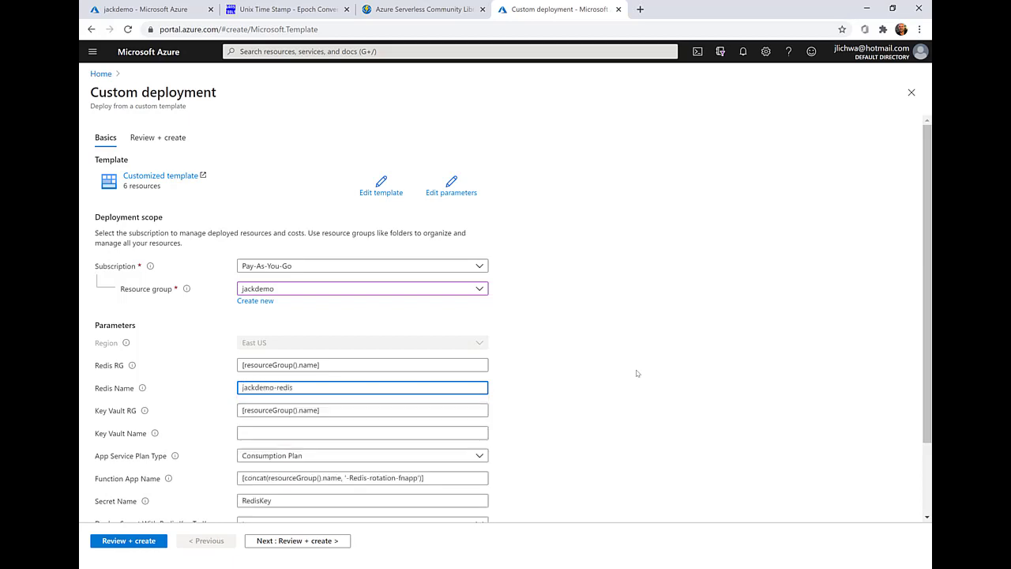
Set the deployment's Key Vault Name parameter to jackdemo-kv
{"action": "left_click", "coordinate": [263, 431]}
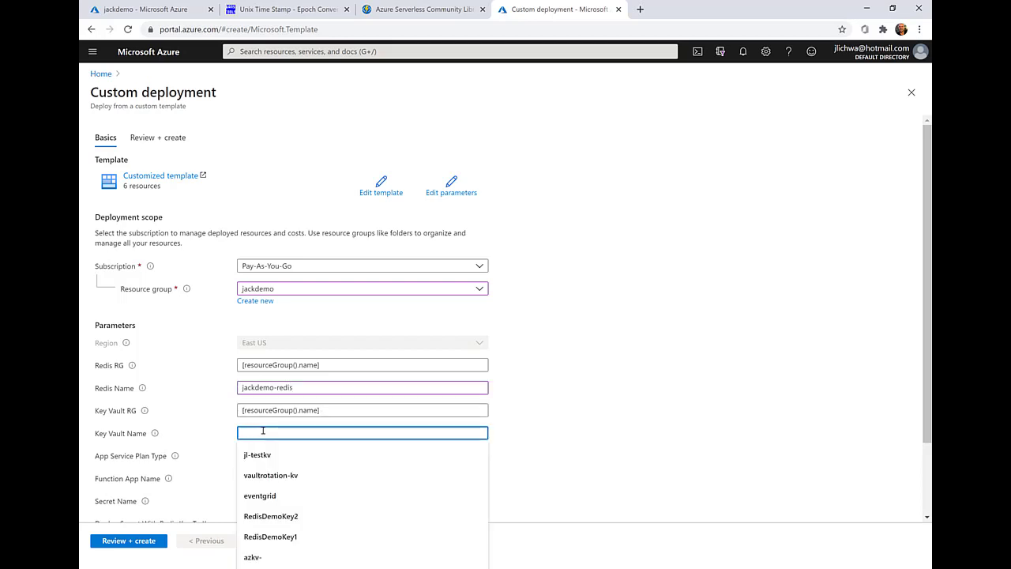
{"action": "type", "text": "jack"}
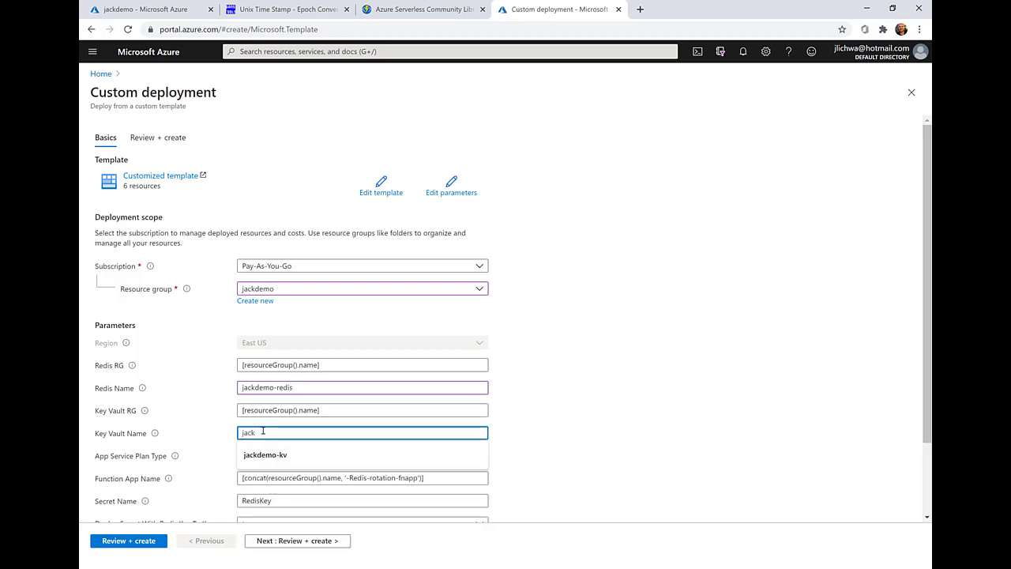
{"action": "type", "text": "demo"}
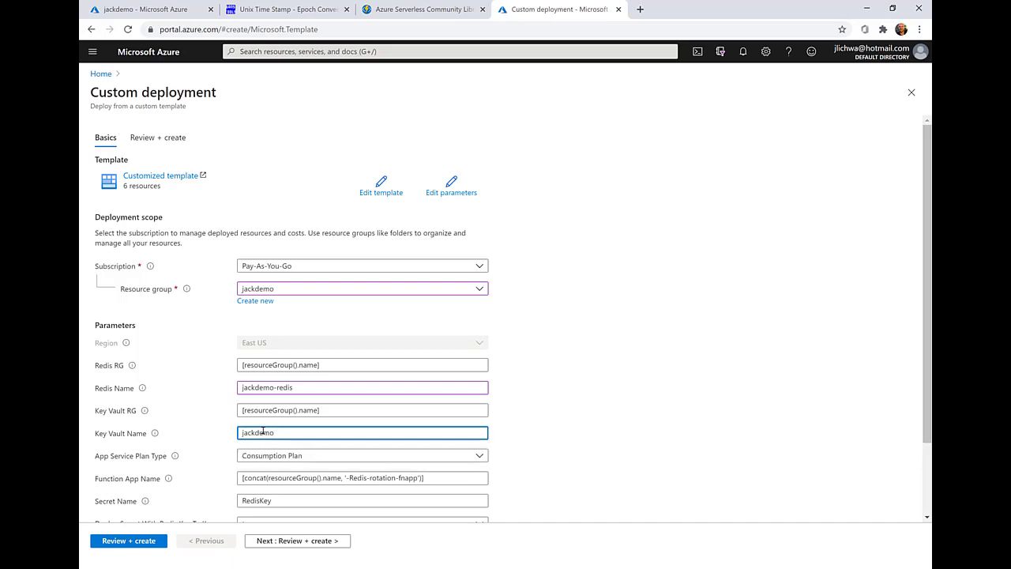
{"action": "type", "text": "-"}
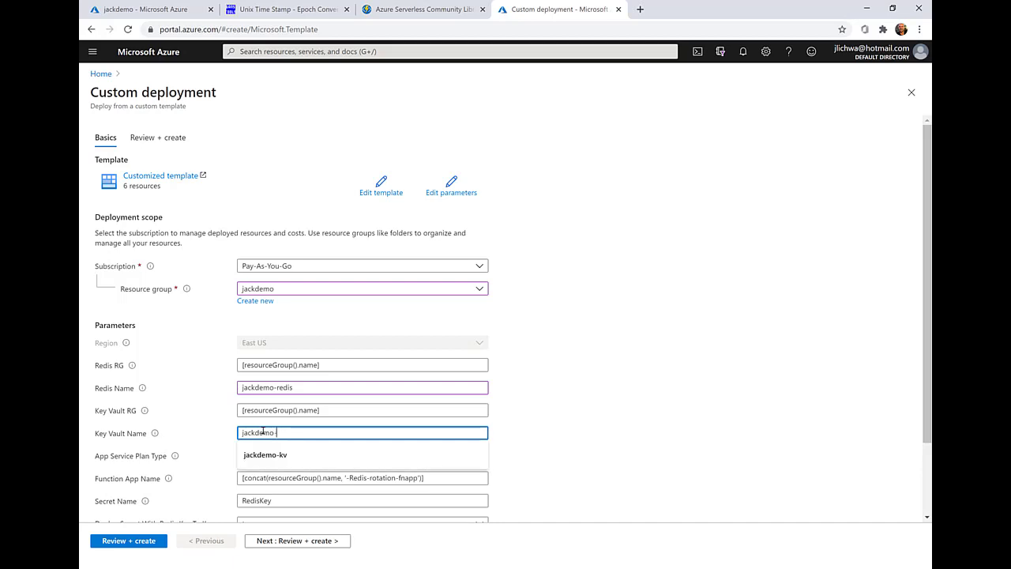
{"action": "type", "text": "kv"}
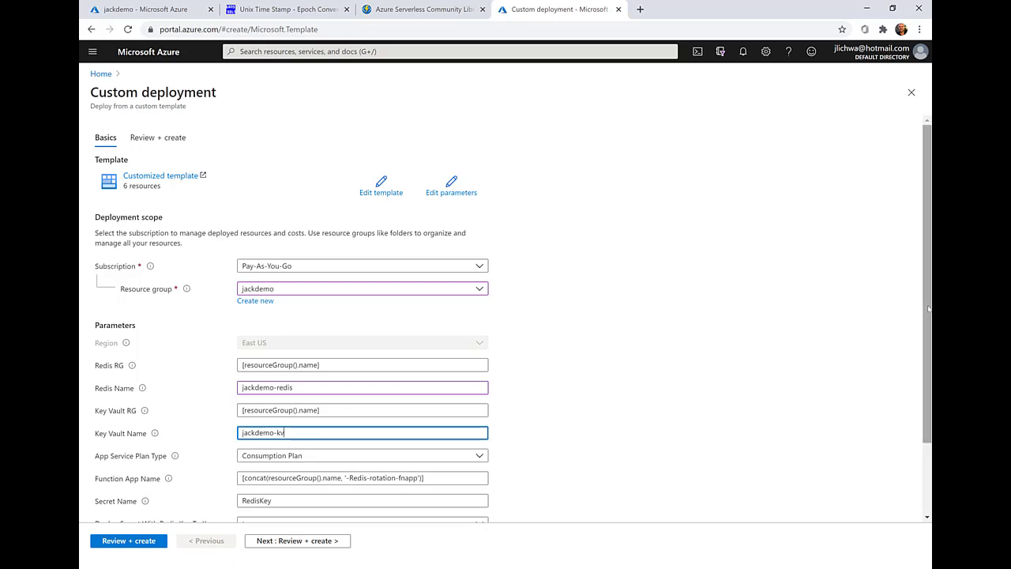
Review the available App Service Plan Type options, keeping Consumption Plan selected
{"action": "scroll", "coordinate": [505, 323], "scroll_direction": "down", "scroll_amount": 2}
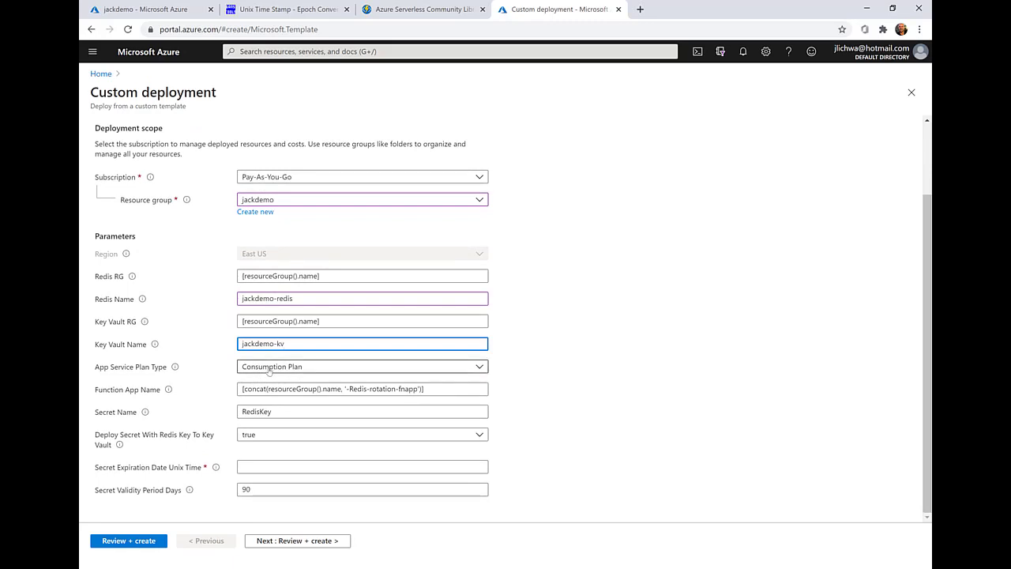
{"action": "left_click", "coordinate": [269, 368]}
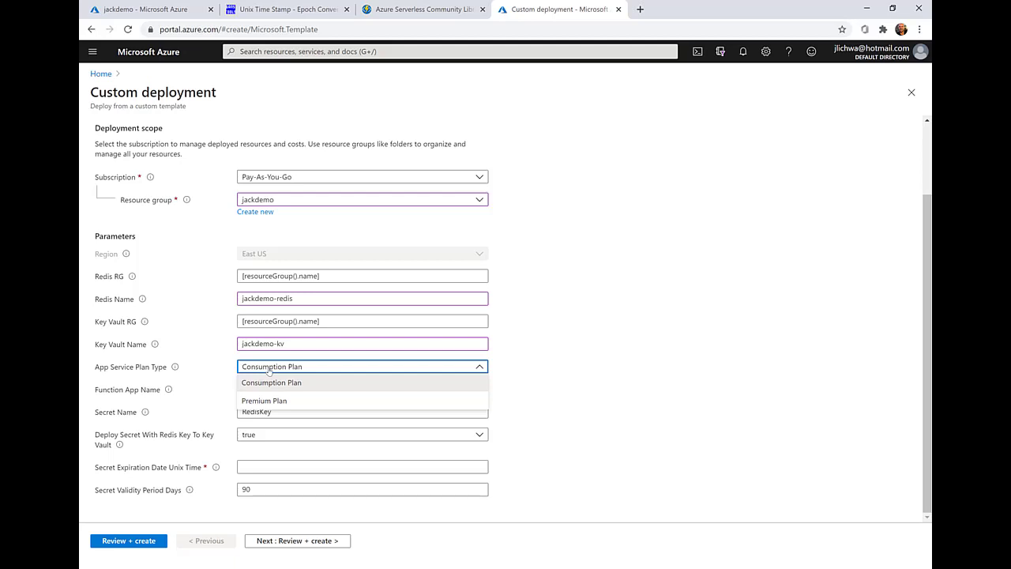
{"action": "left_click", "coordinate": [270, 370]}
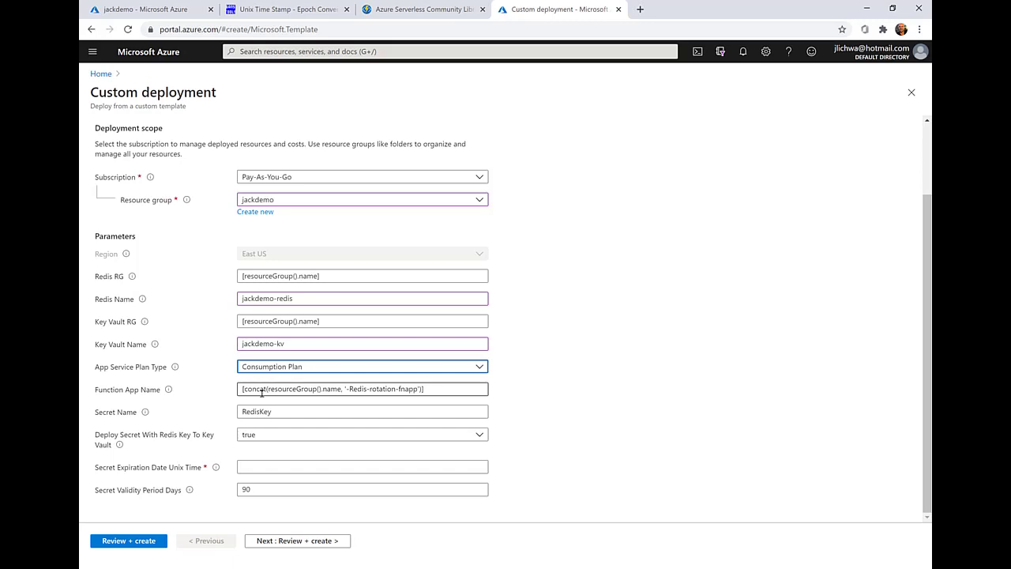
Set the secret name to newRedisKey and keep deploying the secret with the Redis key to Key Vault as true
{"action": "left_click", "coordinate": [327, 412]}
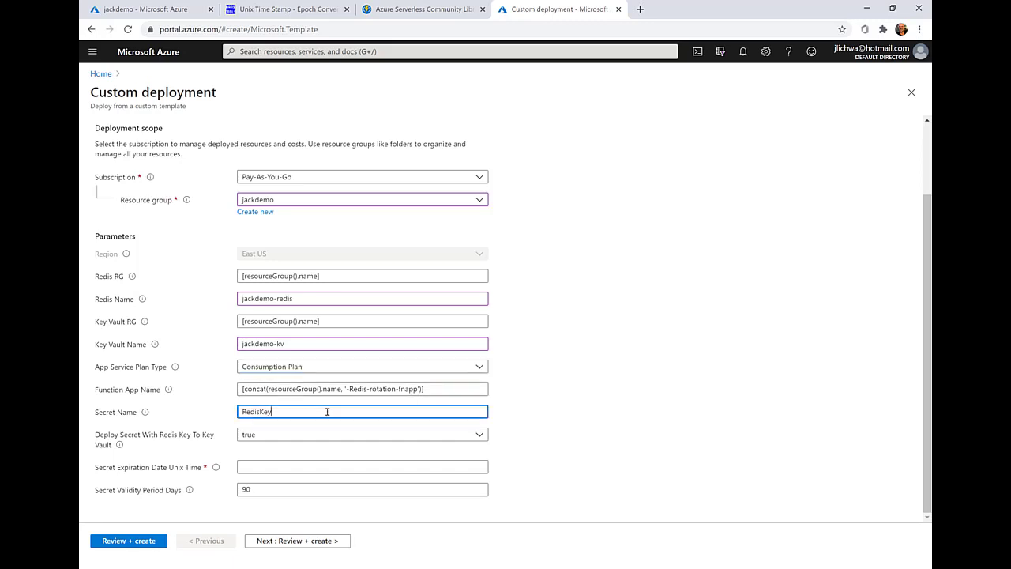
{"action": "double_click", "coordinate": [261, 411]}
{"action": "type", "text": "newRedisKey"}
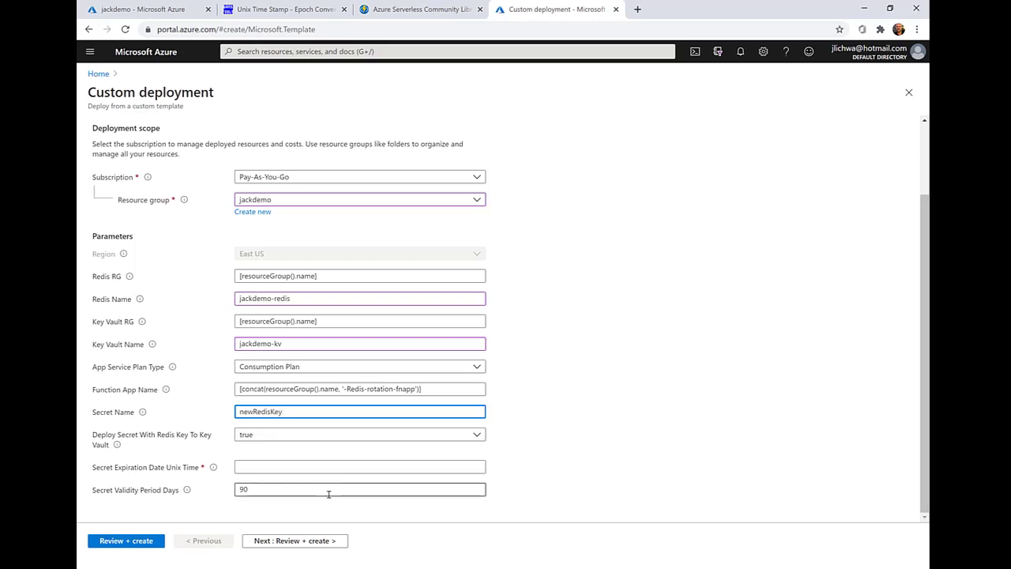
{"action": "left_click", "coordinate": [268, 436]}
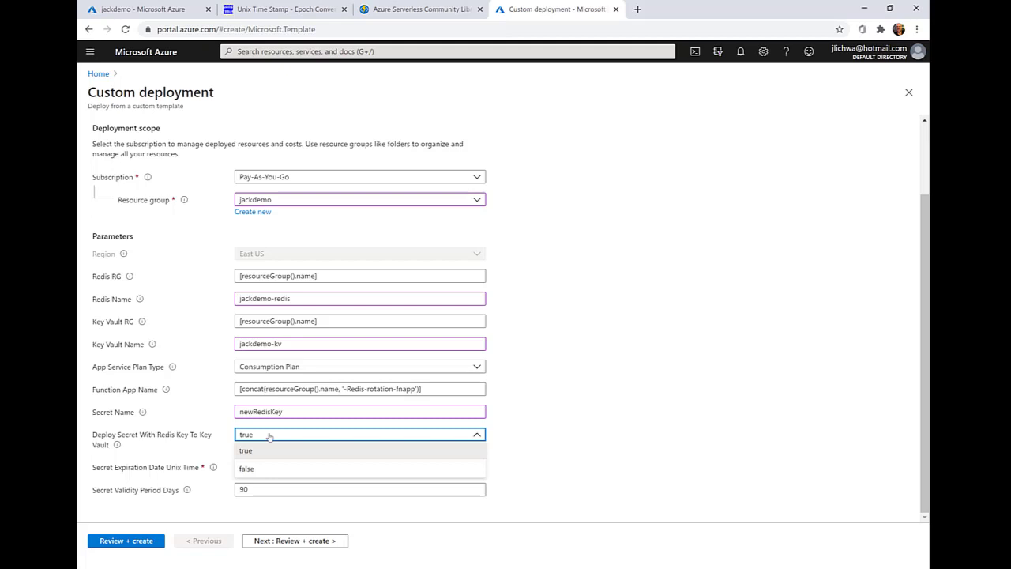
{"action": "left_click", "coordinate": [269, 436]}
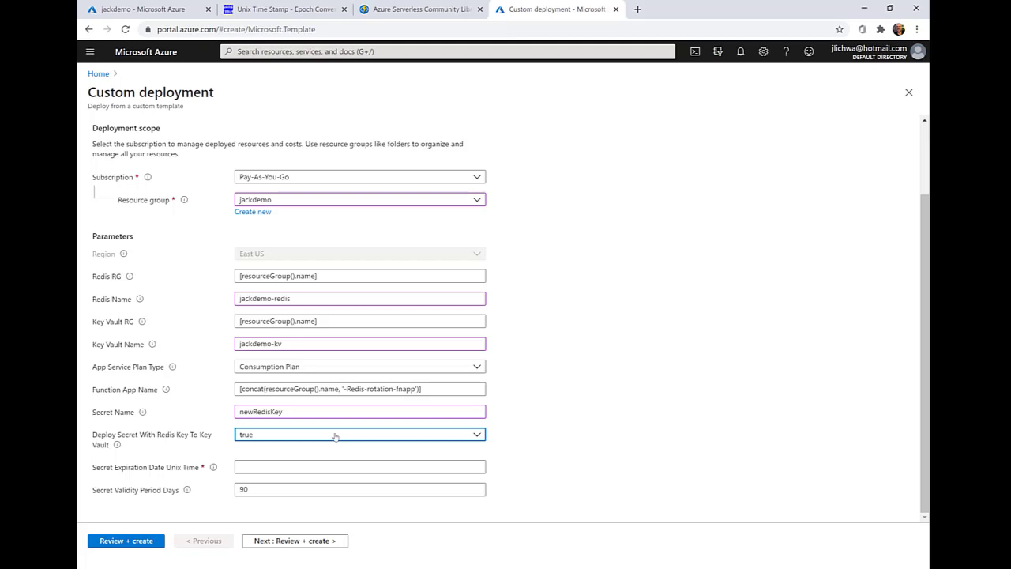
Switch to the Unix timestamp converter, convert the entered date with the month set to 5, and copy the resulting Unix timestamp
{"action": "key", "text": "Tab"}
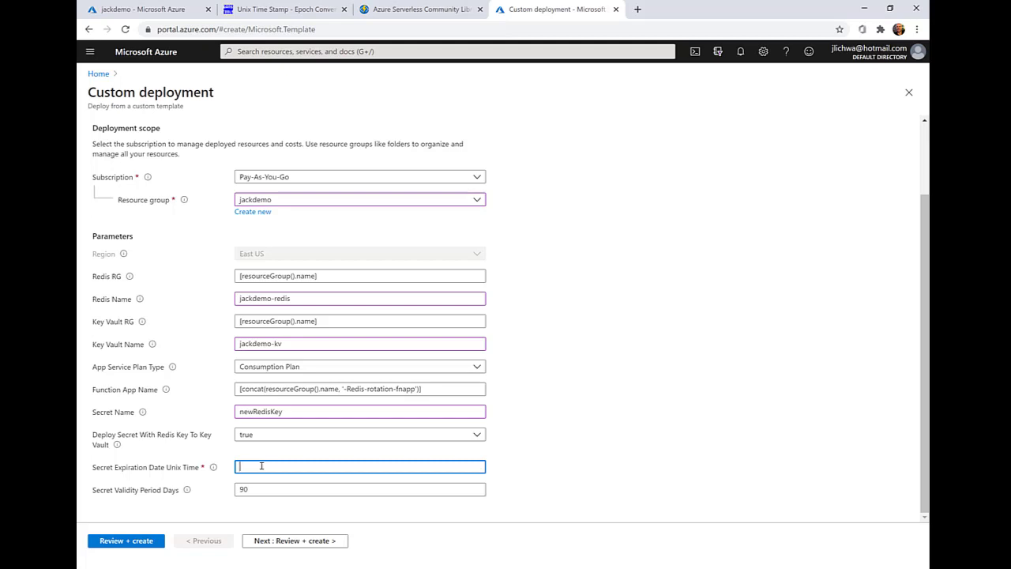
{"action": "left_click", "coordinate": [331, 11]}
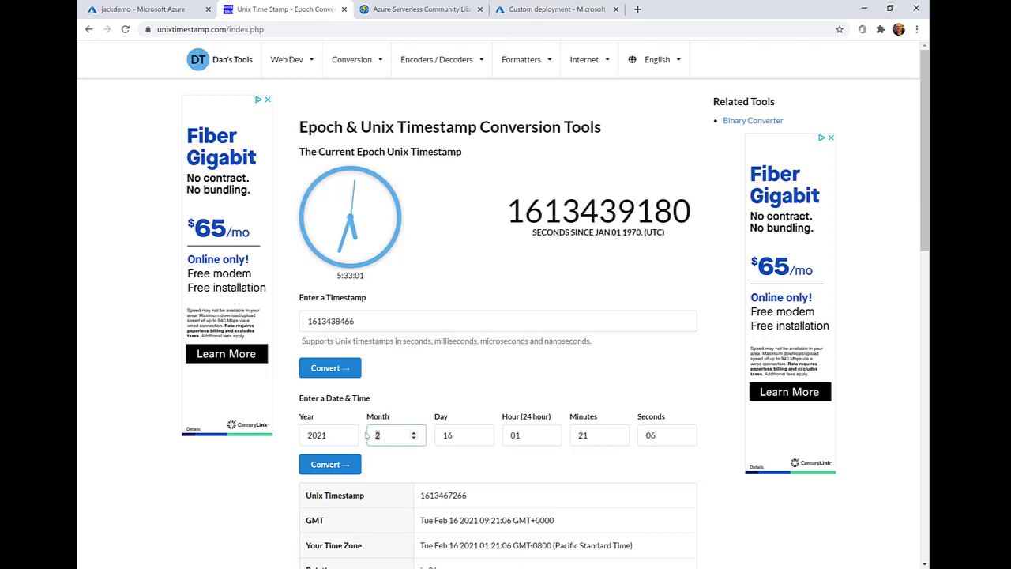
{"action": "type", "text": "5"}
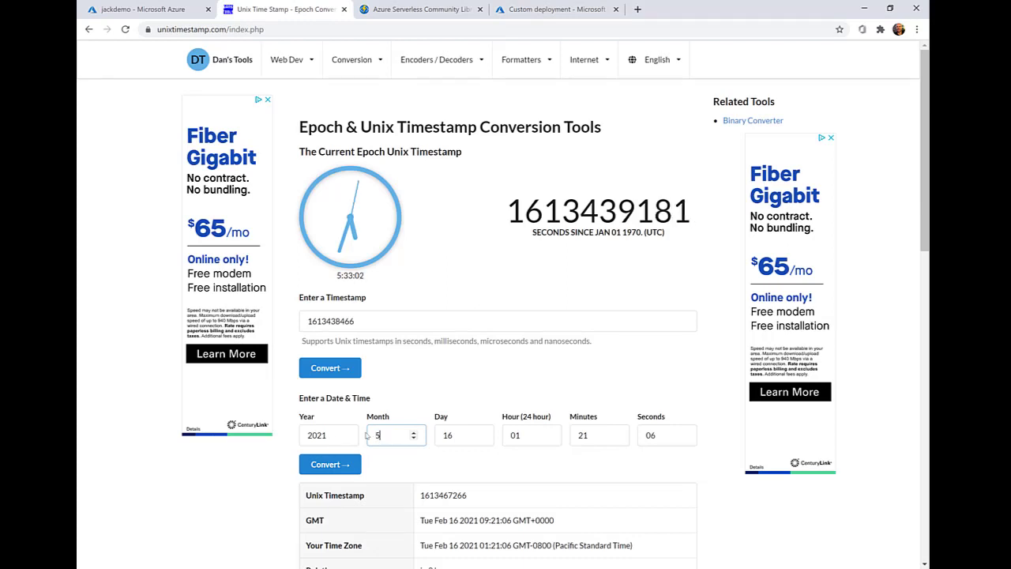
{"action": "left_click", "coordinate": [340, 467]}
{"action": "double_click", "coordinate": [454, 496]}
{"action": "key", "text": "ctrl+c"}
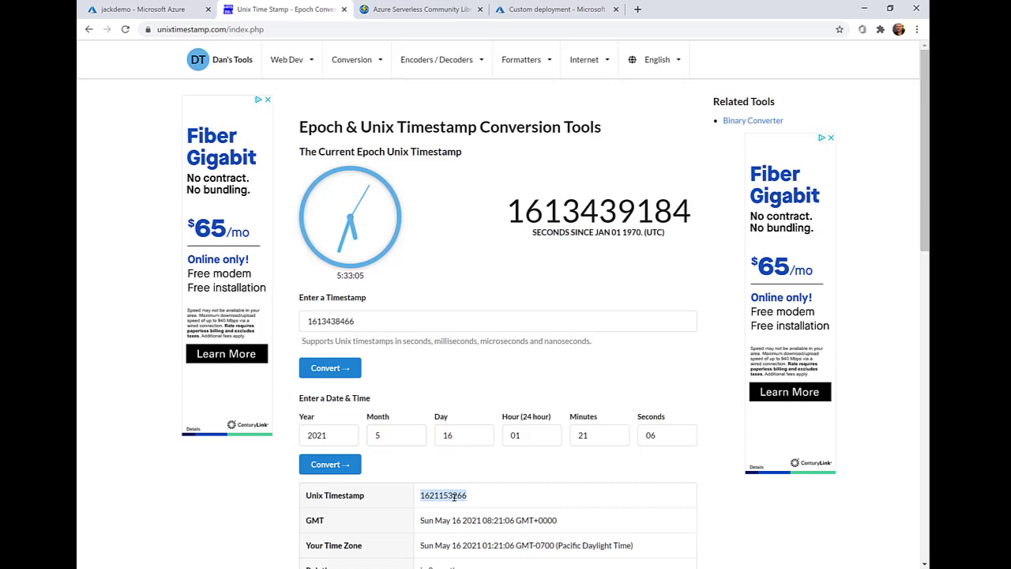
{"action": "left_click", "coordinate": [546, 9]}
{"action": "key", "text": "ctrl+v"}
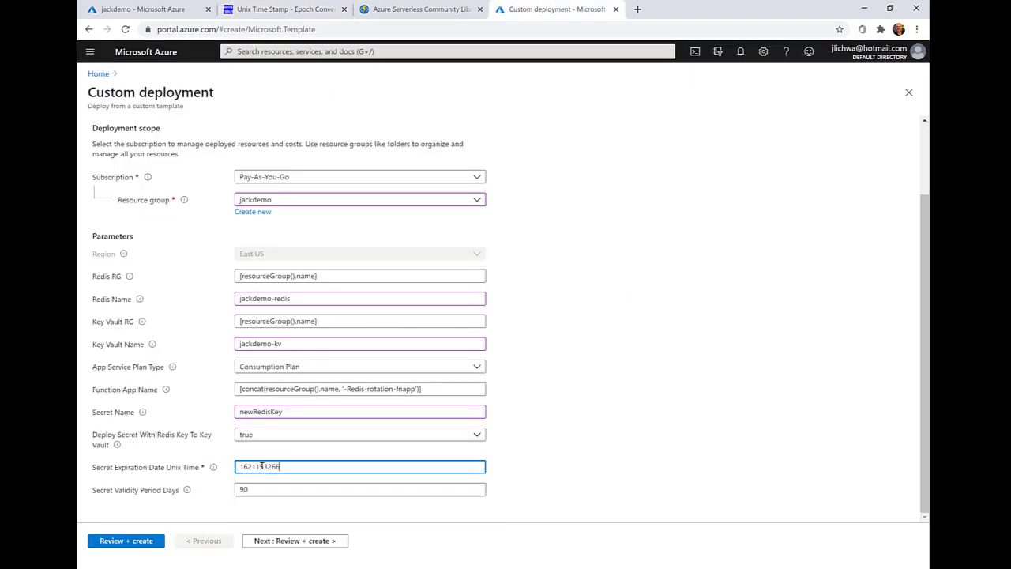
{"action": "left_click", "coordinate": [289, 492]}
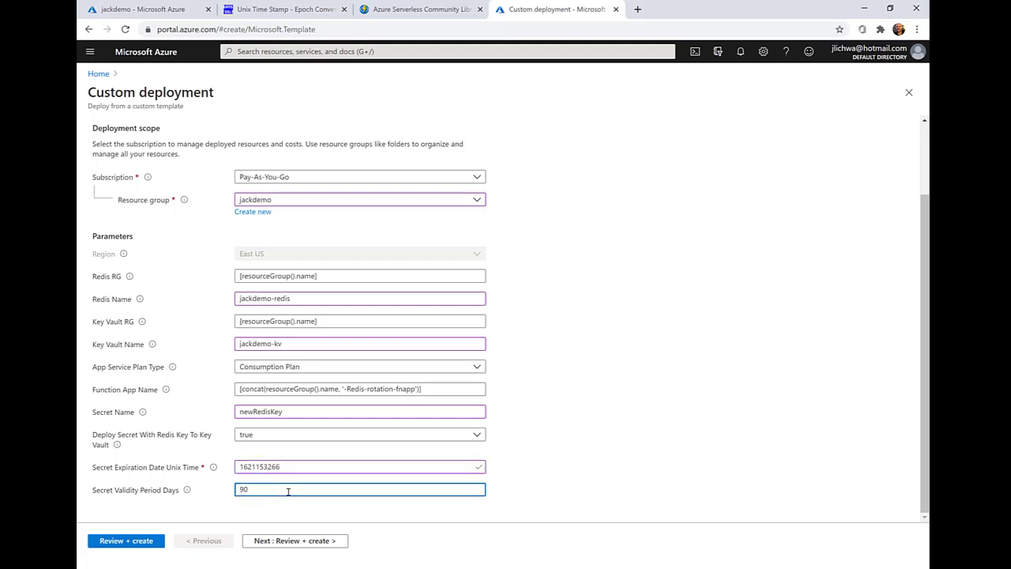
{"action": "left_click", "coordinate": [294, 542]}
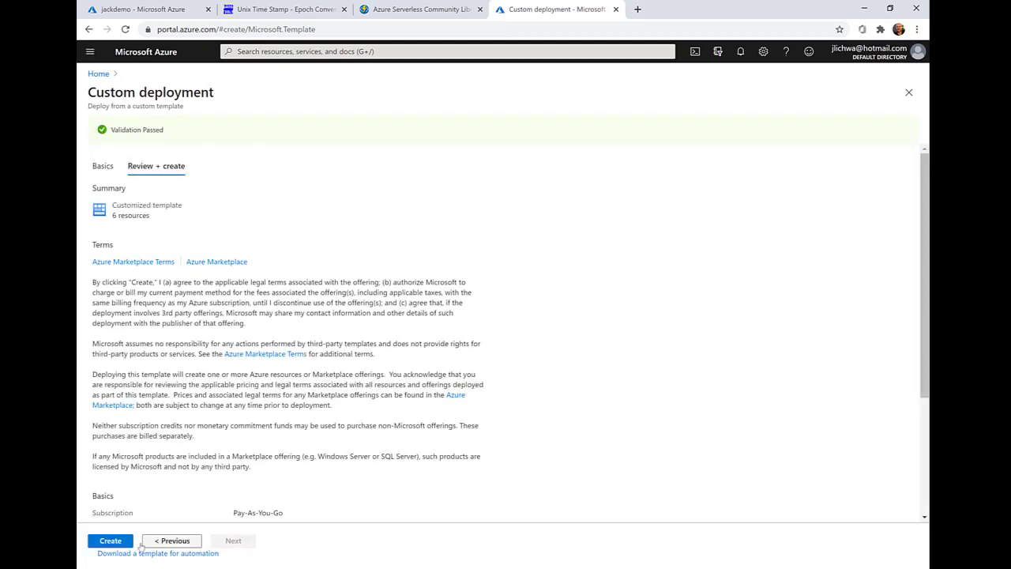
{"action": "left_click", "coordinate": [123, 543]}
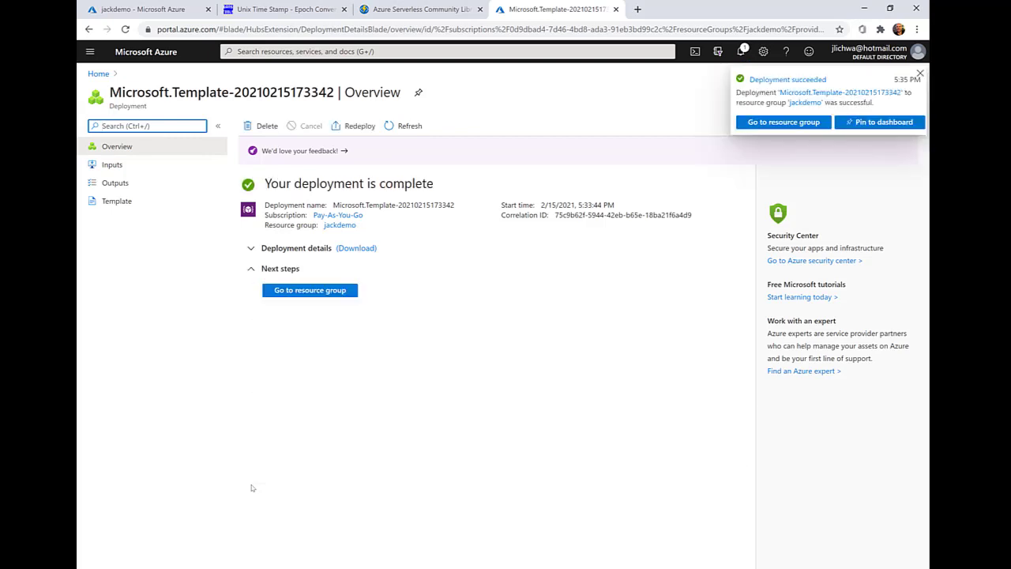
Go to the deployment's resource group and view the versions of the newRedisKey secret in the jackdemo-kv key vault
{"action": "left_click", "coordinate": [334, 291]}
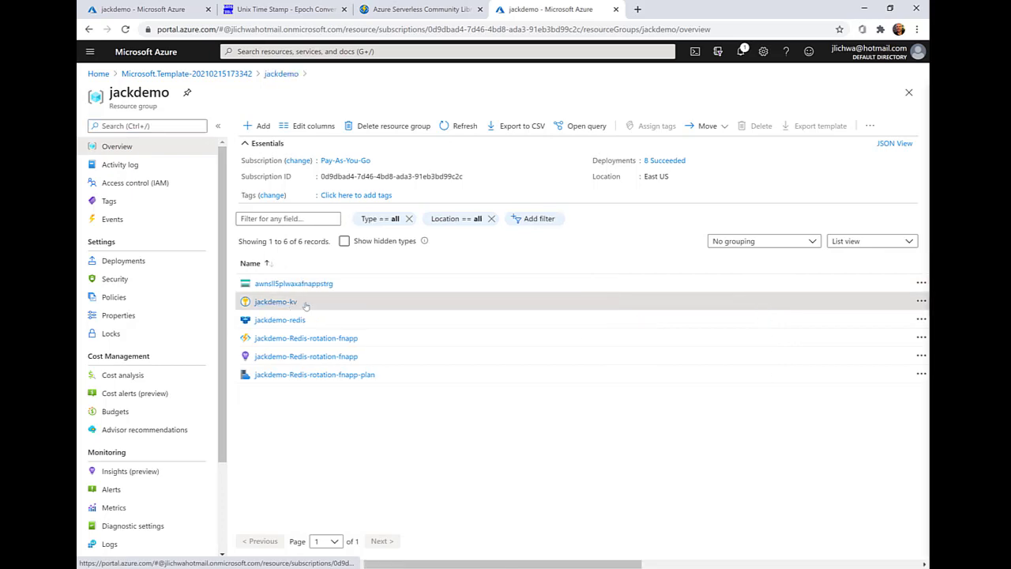
{"action": "left_click", "coordinate": [305, 305]}
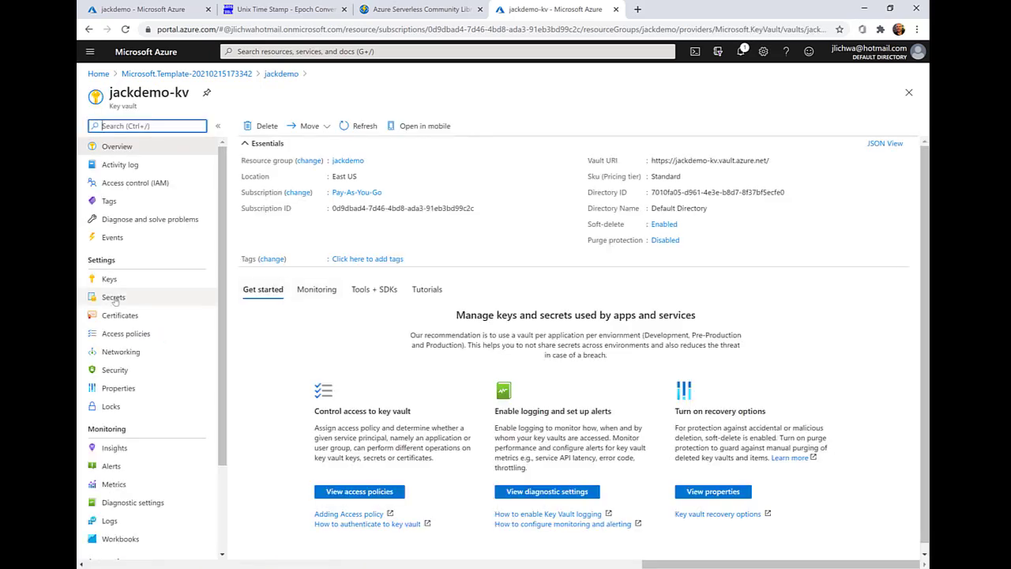
{"action": "left_click", "coordinate": [114, 298]}
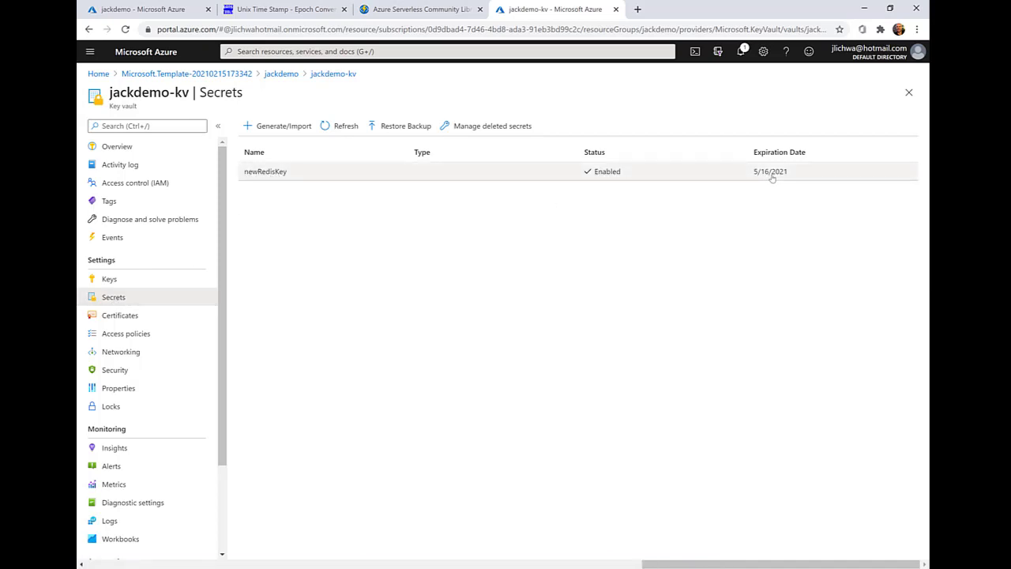
{"action": "left_click", "coordinate": [268, 174]}
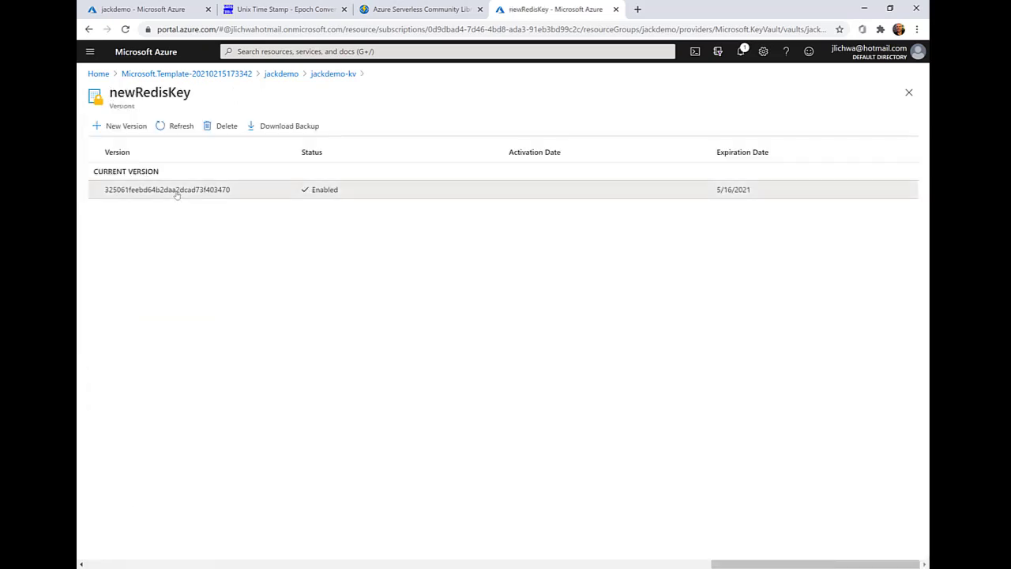
Open the current version of newRedisKey and examine its revealed secret value and its tags, including the end of the ProviderAddress value
{"action": "left_click", "coordinate": [177, 191]}
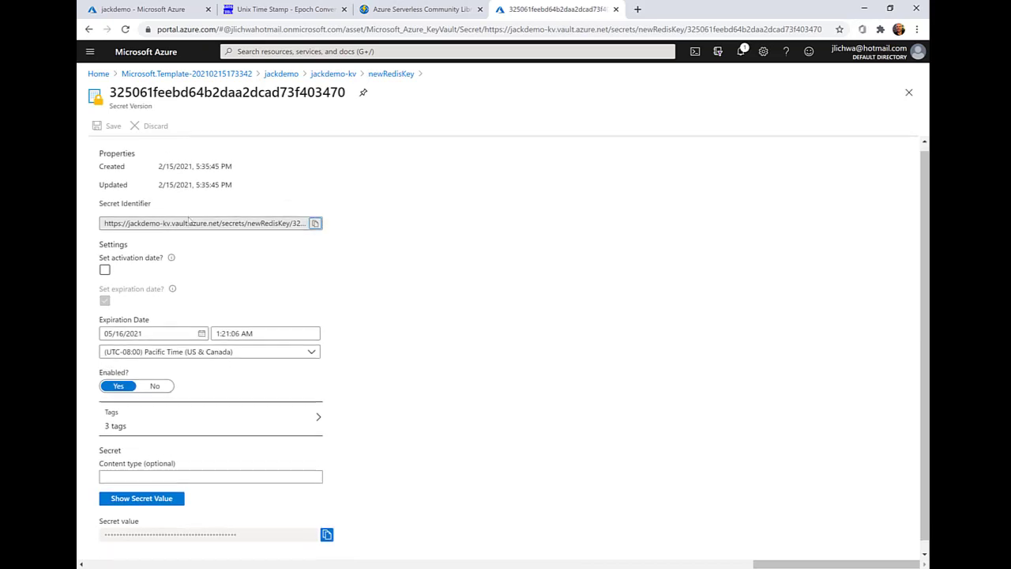
{"action": "scroll", "coordinate": [189, 221], "scroll_direction": "down", "scroll_amount": 1}
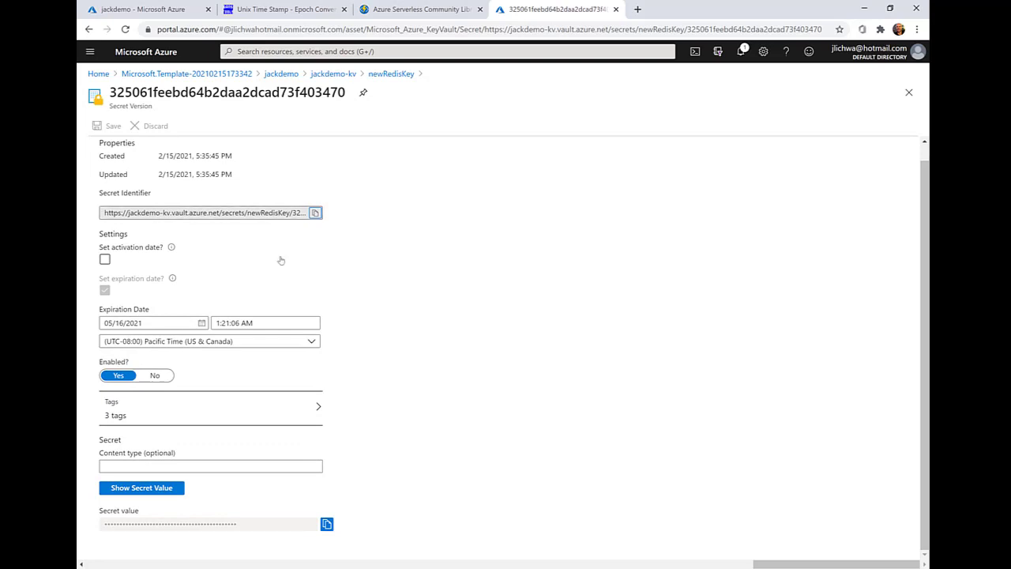
{"action": "left_click", "coordinate": [139, 490]}
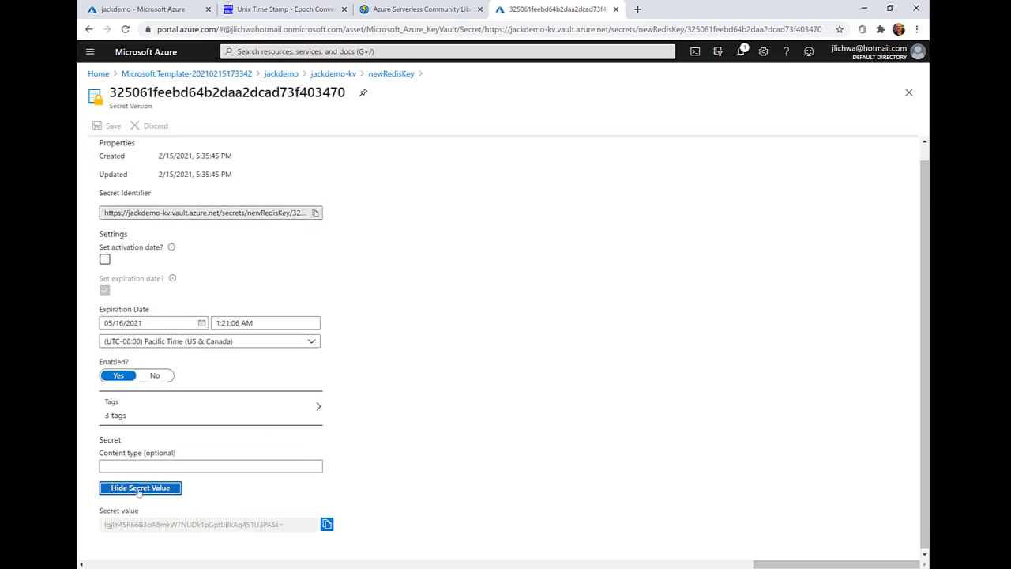
{"action": "left_click", "coordinate": [139, 414]}
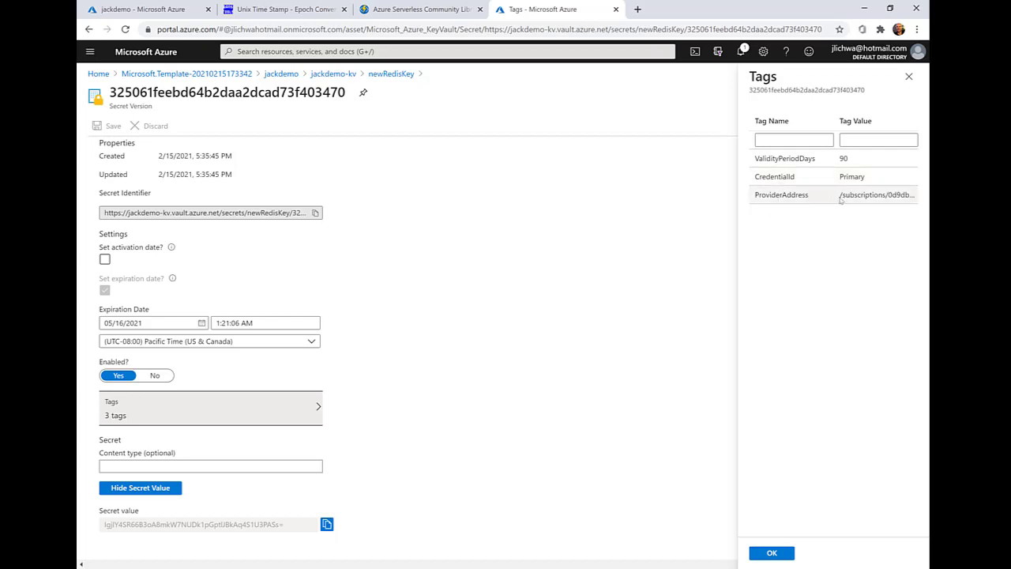
{"action": "left_click_drag", "start_coordinate": [840, 195], "coordinate": [893, 195]}
{"action": "left_click", "coordinate": [893, 195]}
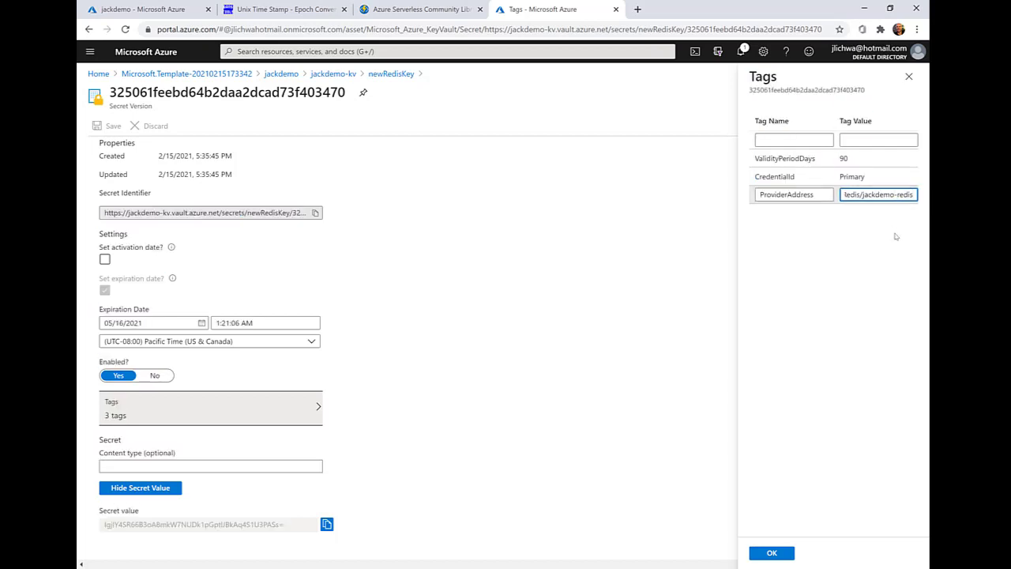
{"action": "left_click", "coordinate": [771, 554]}
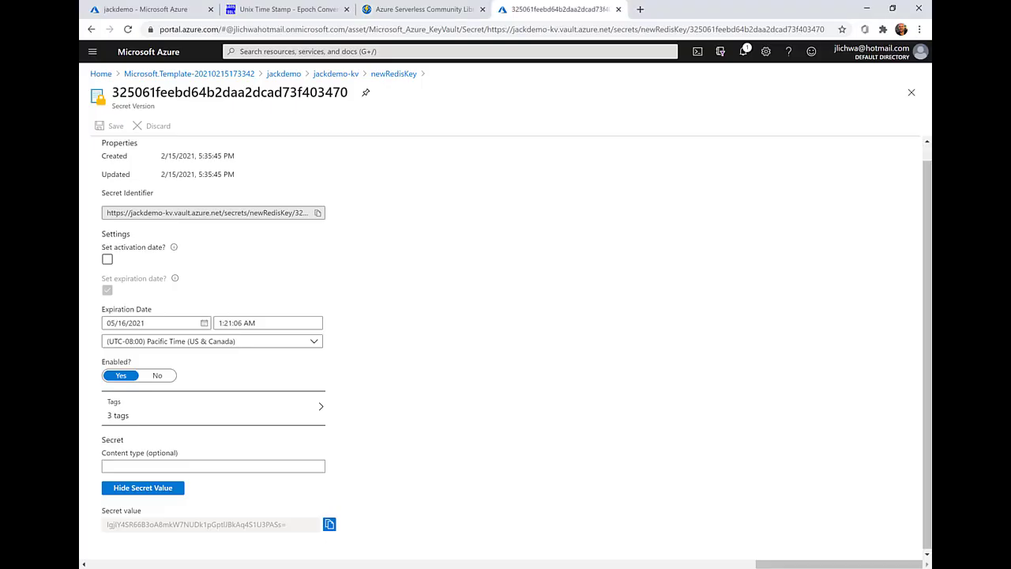
Set the secret version's expiration date to 02/16/2021 and save the change
{"action": "left_click", "coordinate": [197, 324]}
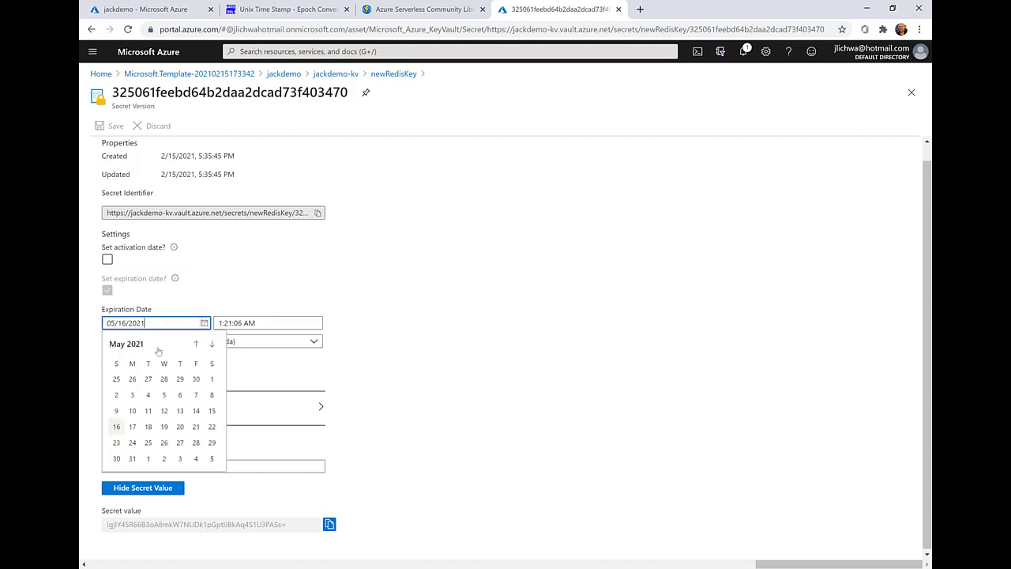
{"action": "left_click", "coordinate": [197, 348]}
{"action": "left_click", "coordinate": [197, 347]}
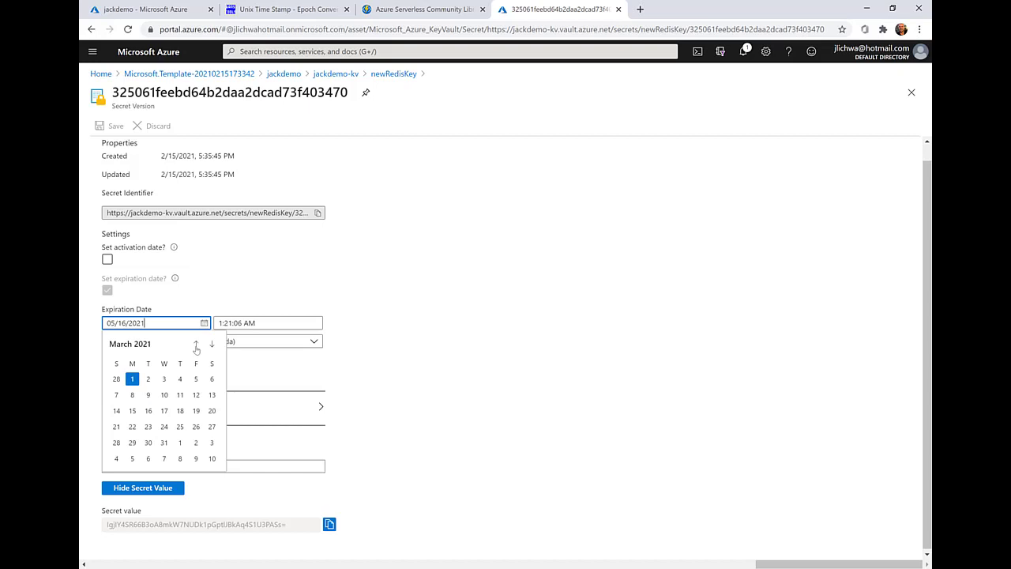
{"action": "left_click", "coordinate": [196, 346]}
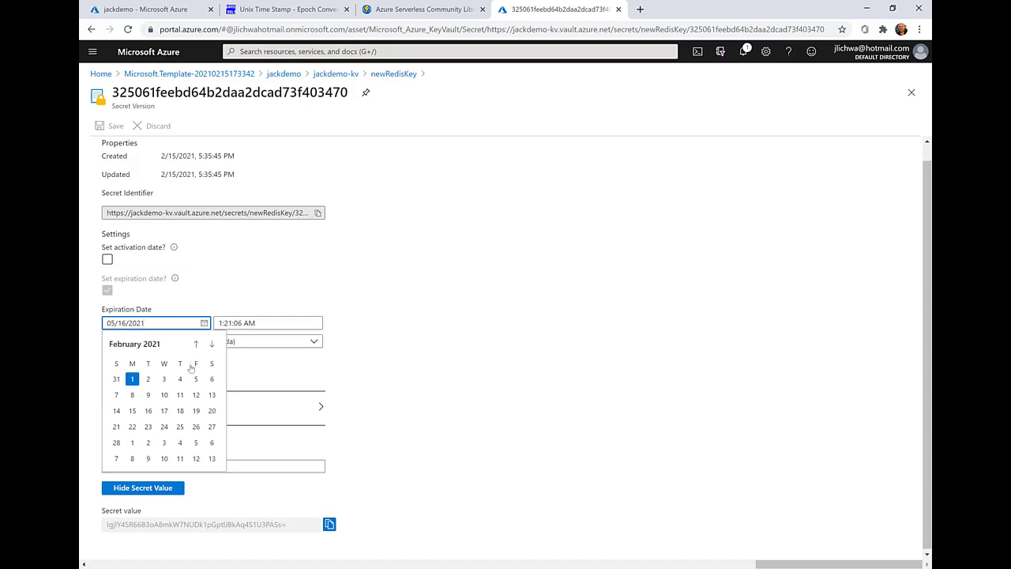
{"action": "left_click", "coordinate": [147, 411]}
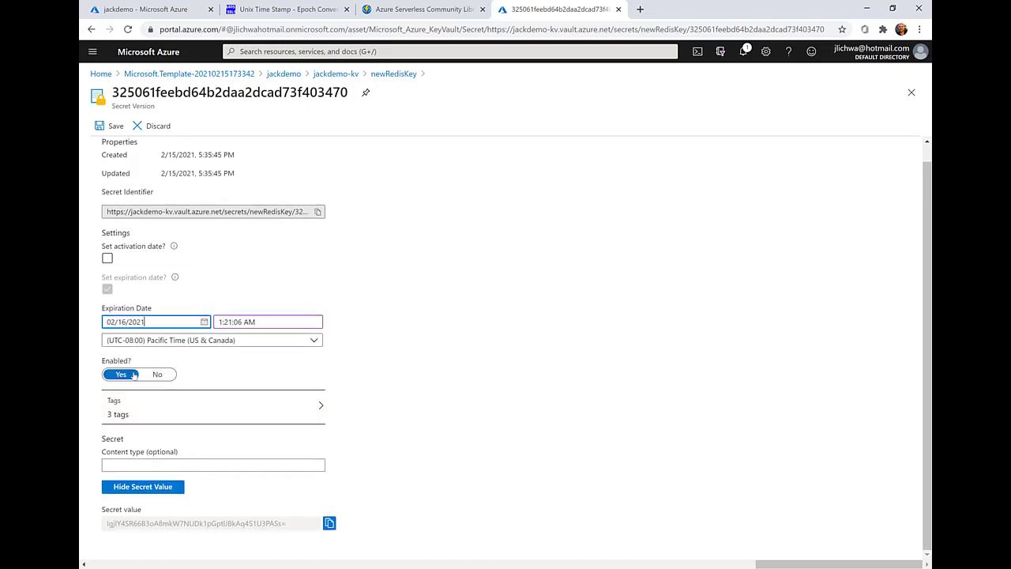
{"action": "left_click", "coordinate": [113, 127]}
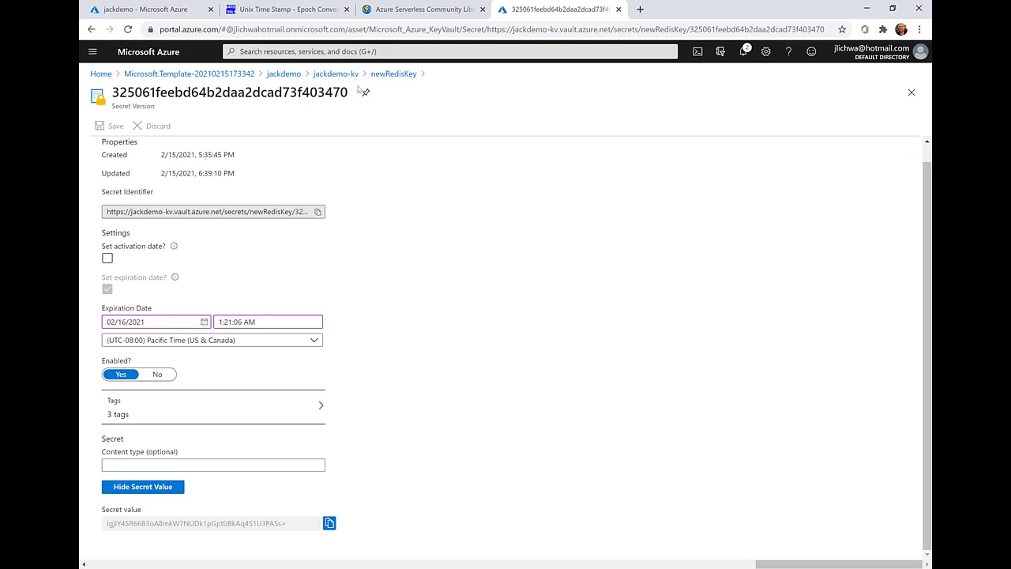
Return to the newRedisKey versions list and refresh it to check for a rotated version
{"action": "left_click", "coordinate": [383, 73]}
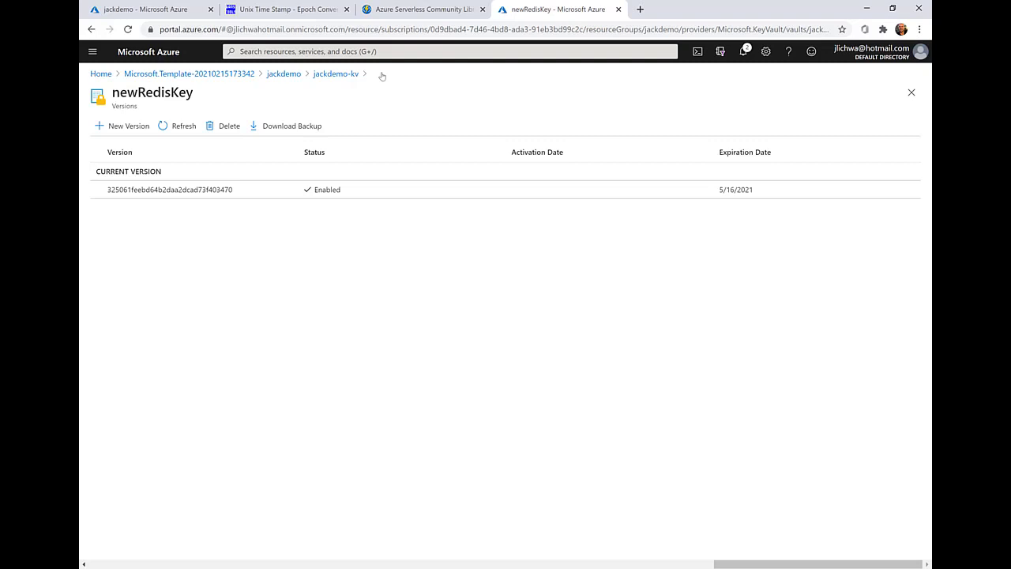
{"action": "left_click", "coordinate": [174, 127]}
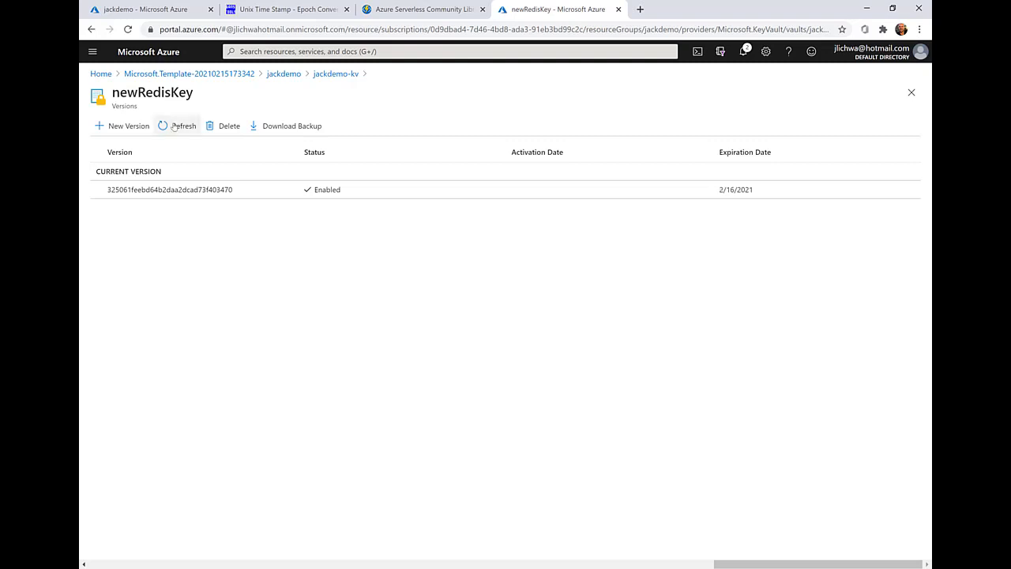
{"action": "left_click", "coordinate": [173, 128]}
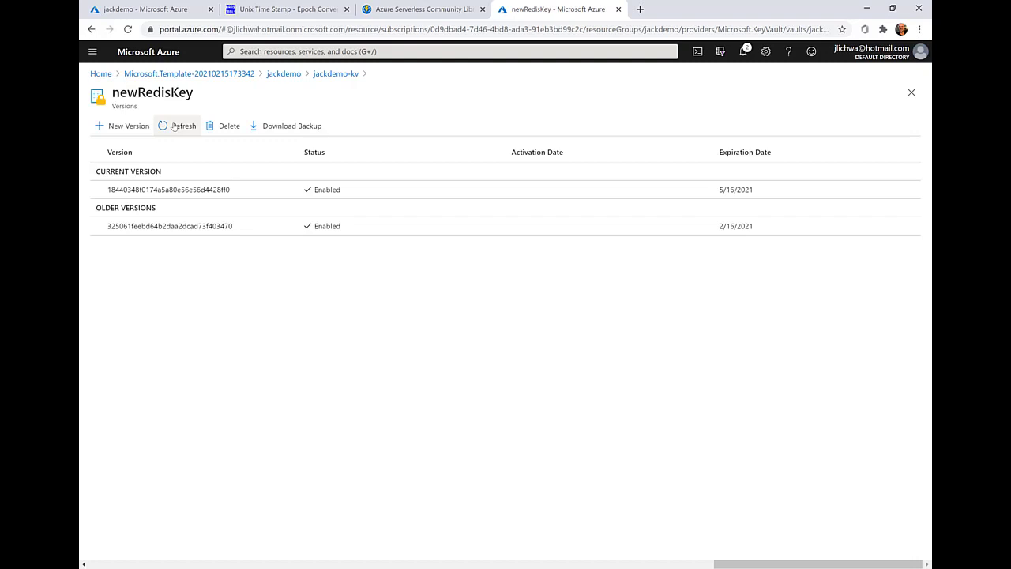
Open the new current version of newRedisKey and examine its revealed secret value and its CredentialId tag
{"action": "left_click", "coordinate": [207, 192]}
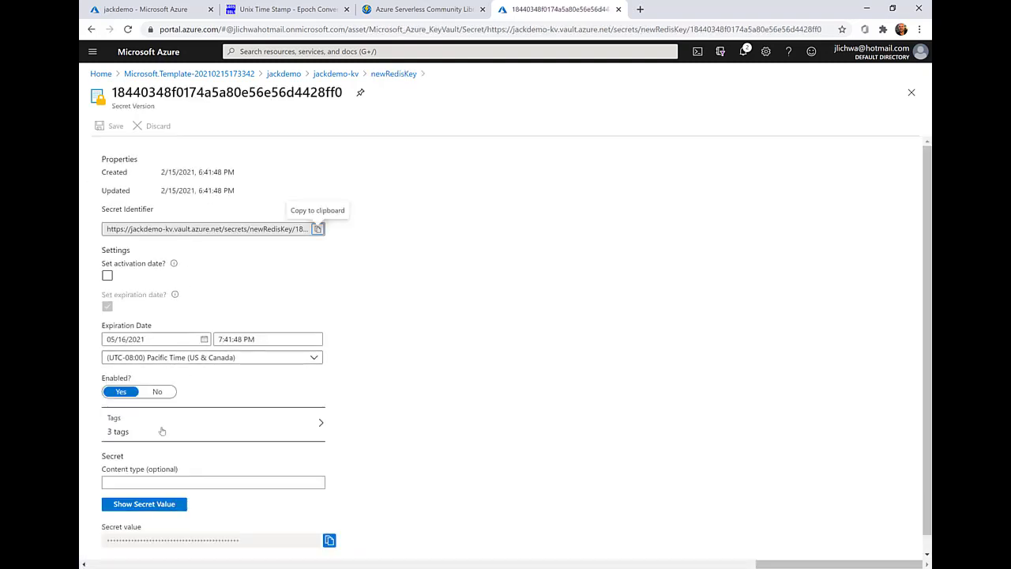
{"action": "scroll", "coordinate": [164, 408], "scroll_direction": "down", "scroll_amount": 1}
{"action": "left_click", "coordinate": [153, 488]}
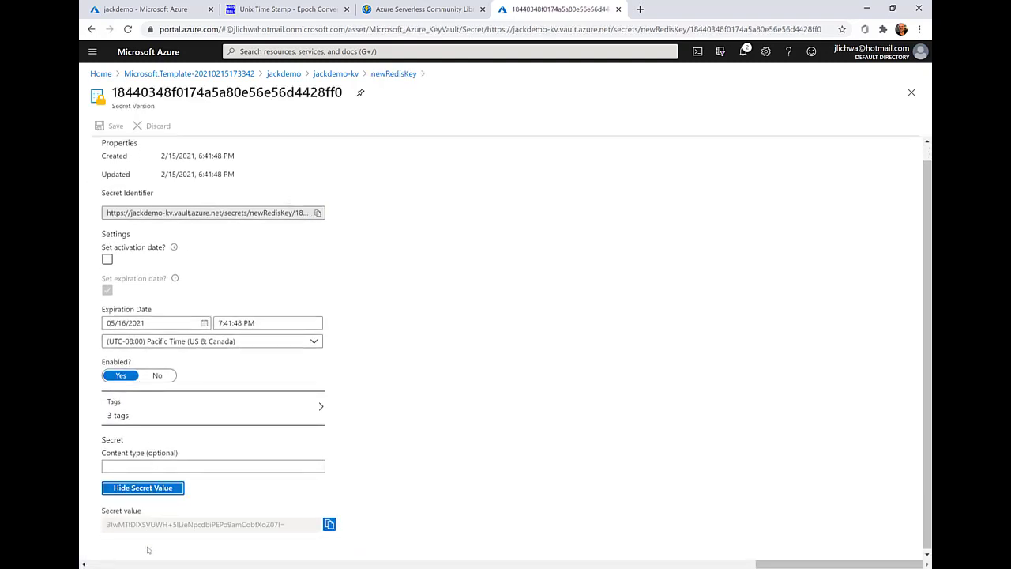
{"action": "left_click", "coordinate": [178, 417]}
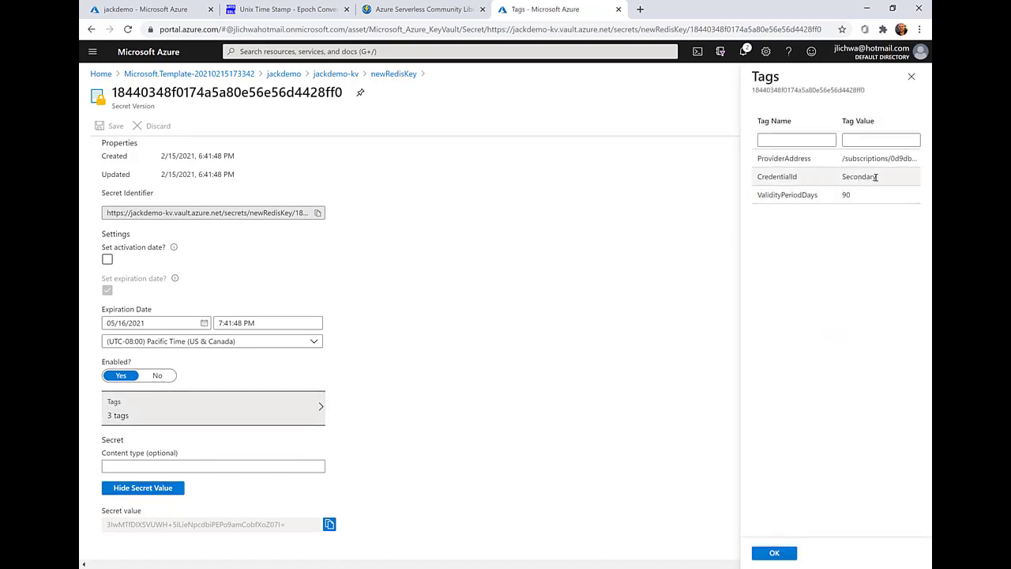
{"action": "left_click_drag", "start_coordinate": [877, 177], "coordinate": [762, 182]}
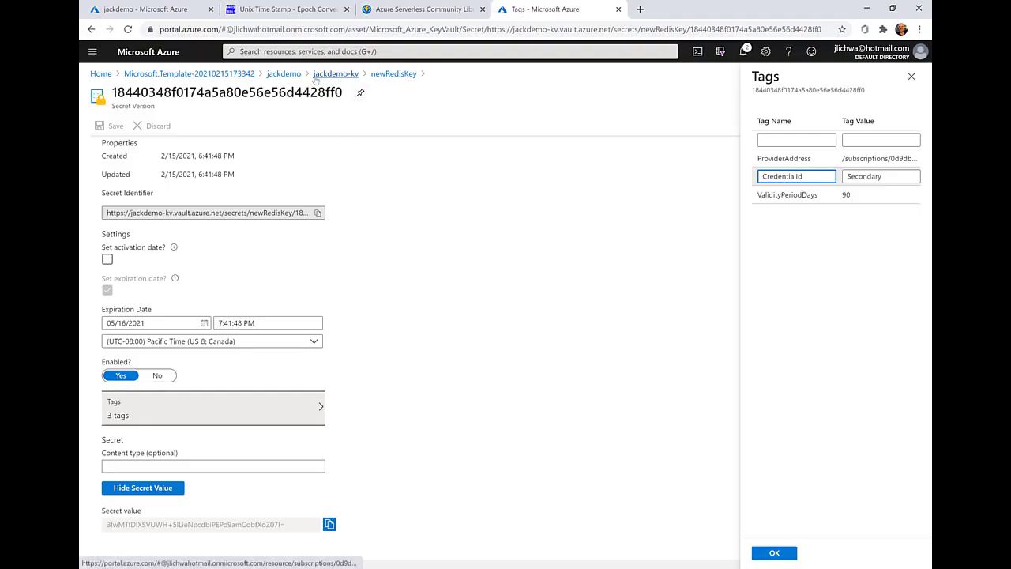
Go to the AKVRedisRotationHttp function in jackdemo-Redis-rotation-fnapp and open the test run settings for its code
{"action": "left_click", "coordinate": [286, 77]}
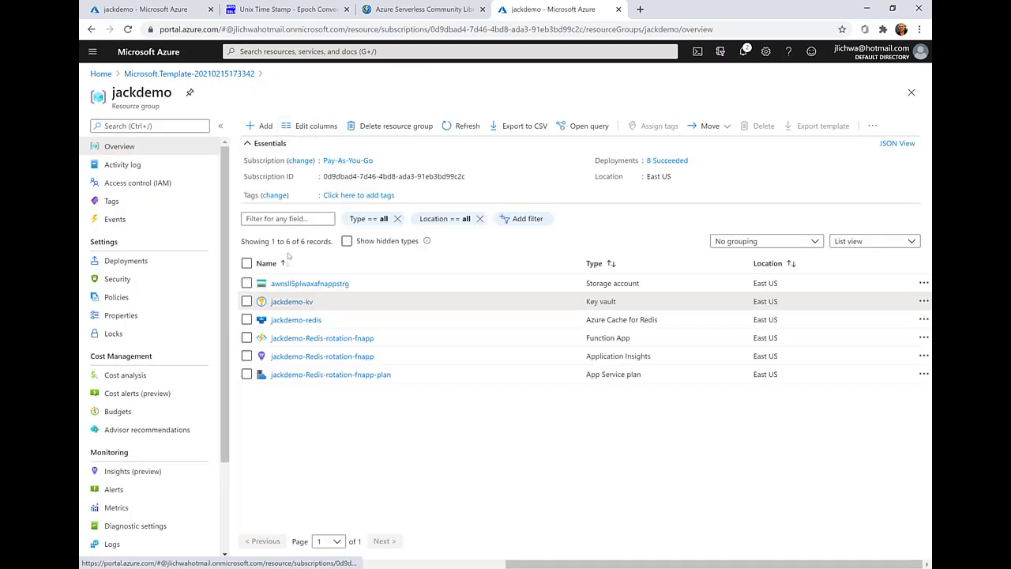
{"action": "left_click", "coordinate": [287, 339]}
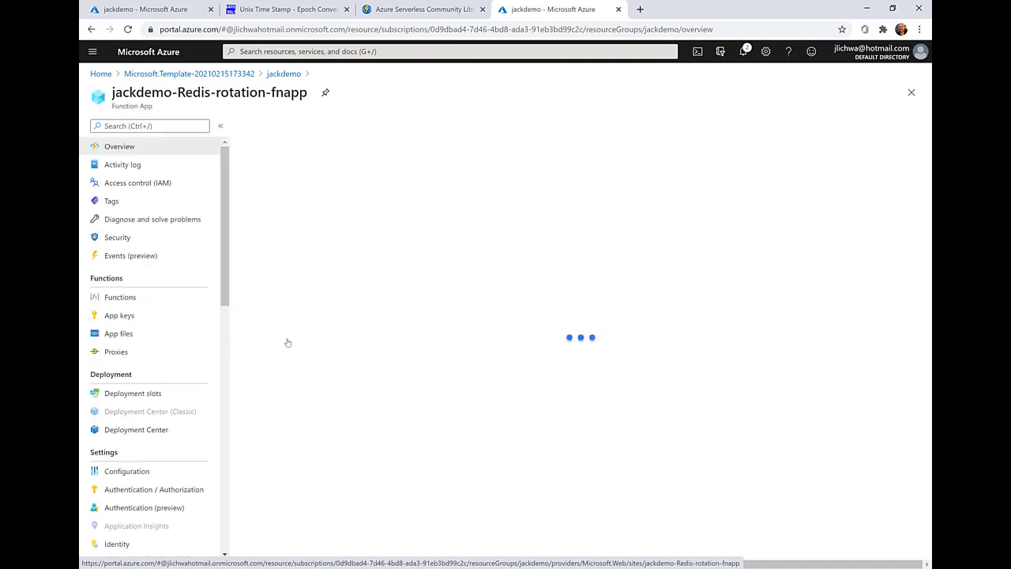
{"action": "left_click", "coordinate": [110, 303]}
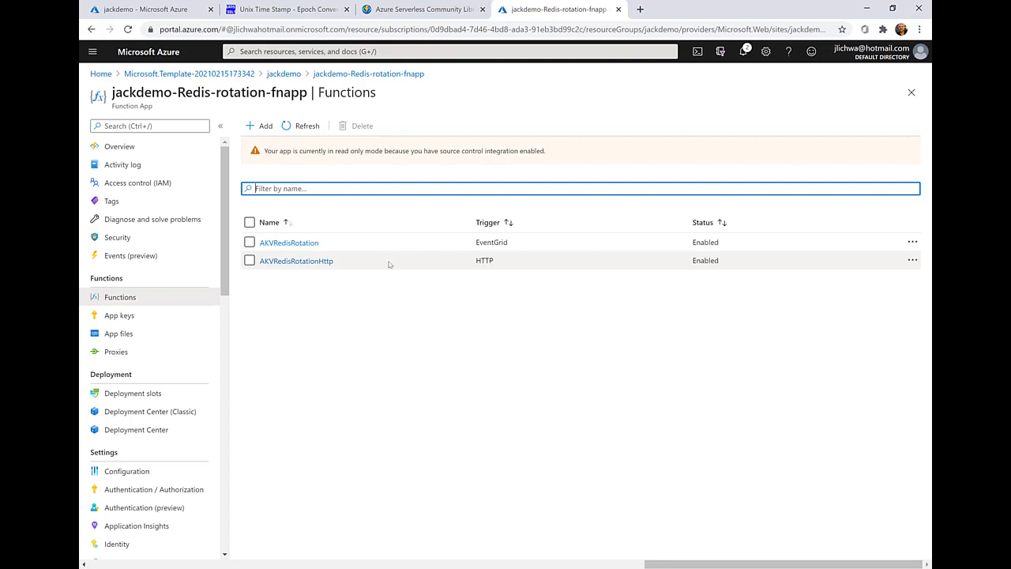
{"action": "left_click", "coordinate": [308, 264]}
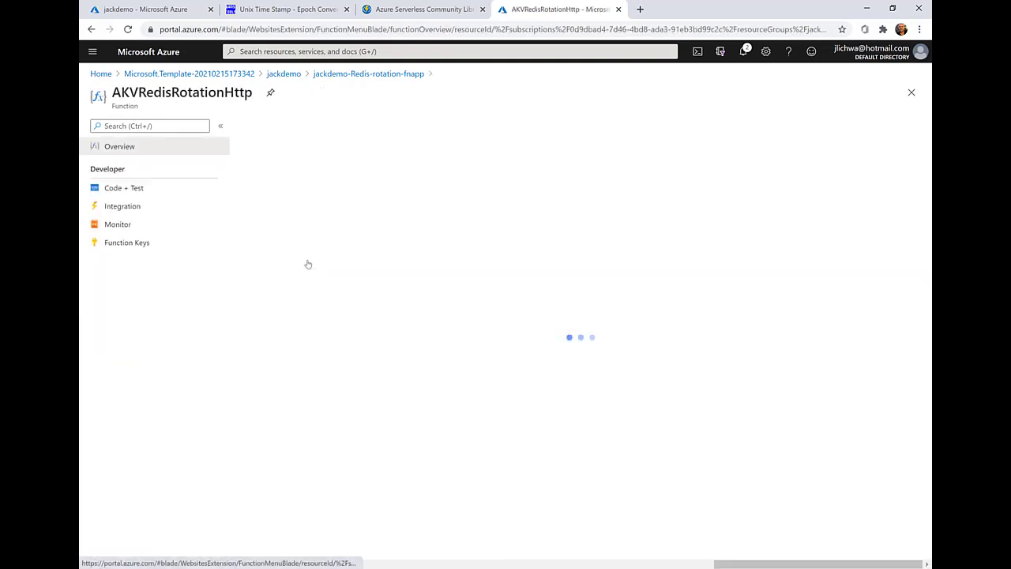
{"action": "left_click", "coordinate": [189, 188]}
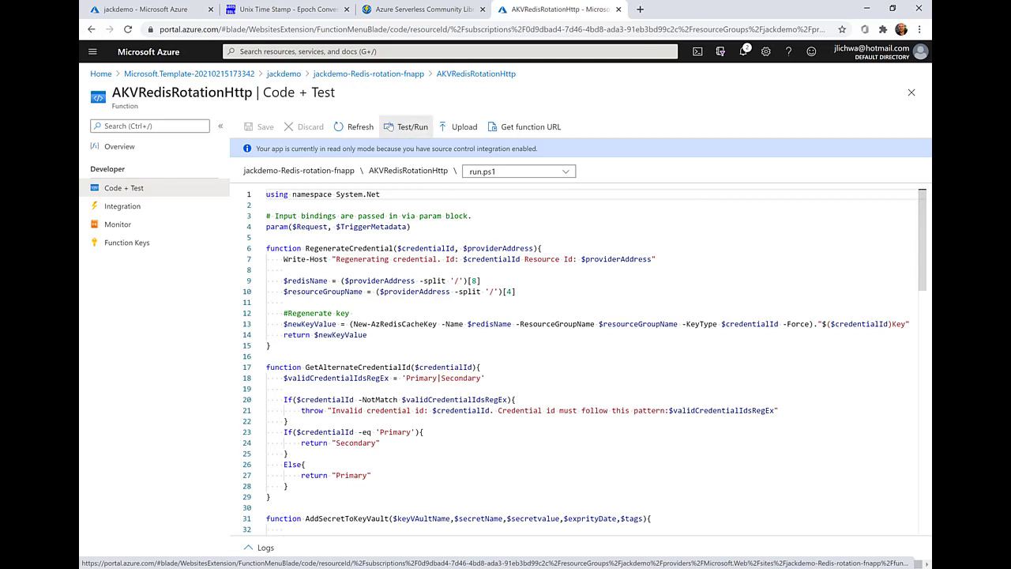
{"action": "left_click", "coordinate": [407, 127]}
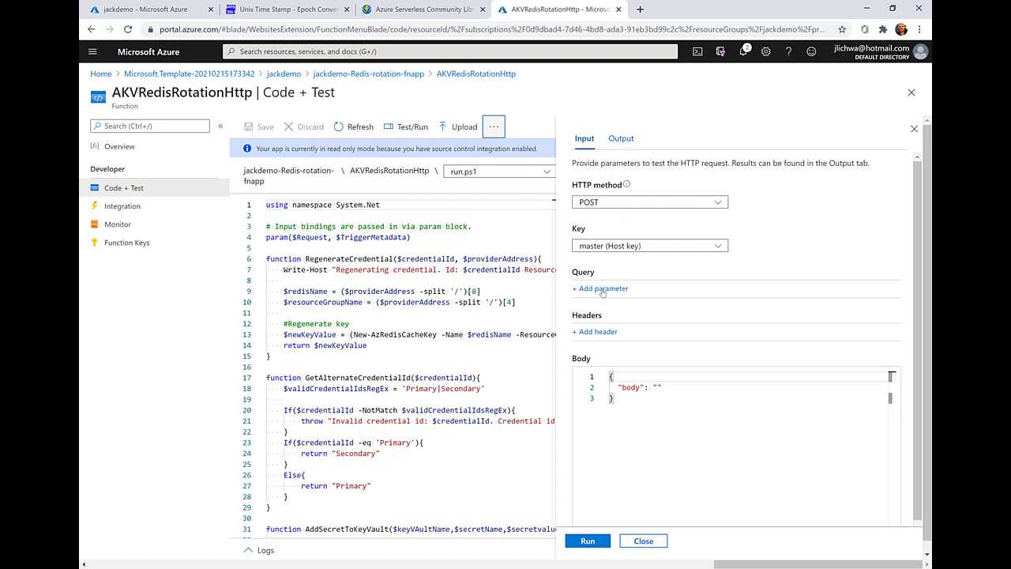
Add a query parameter named KeyVaultName with the value jackdemo-kv to the test request
{"action": "left_click", "coordinate": [602, 289]}
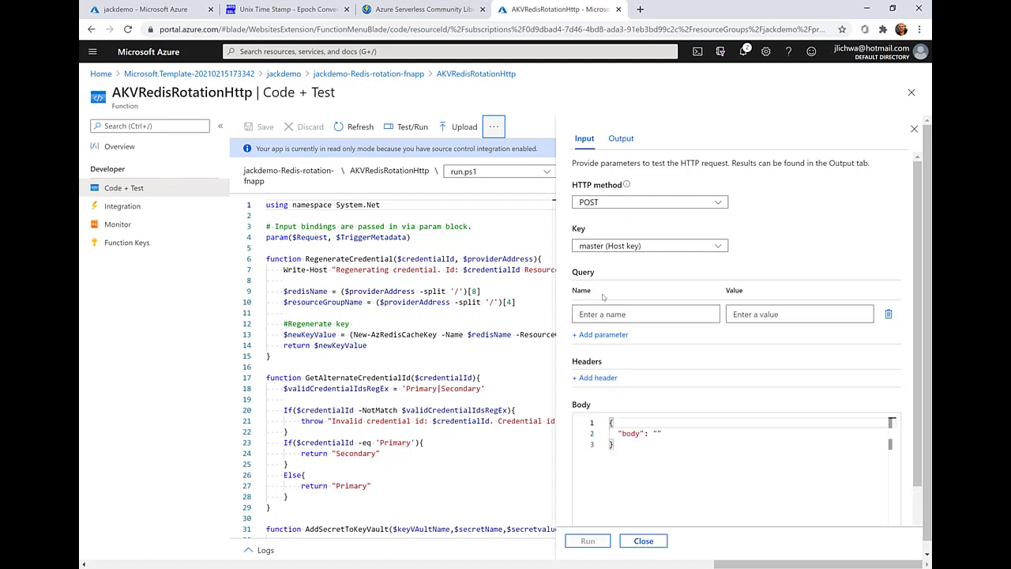
{"action": "left_click", "coordinate": [601, 314]}
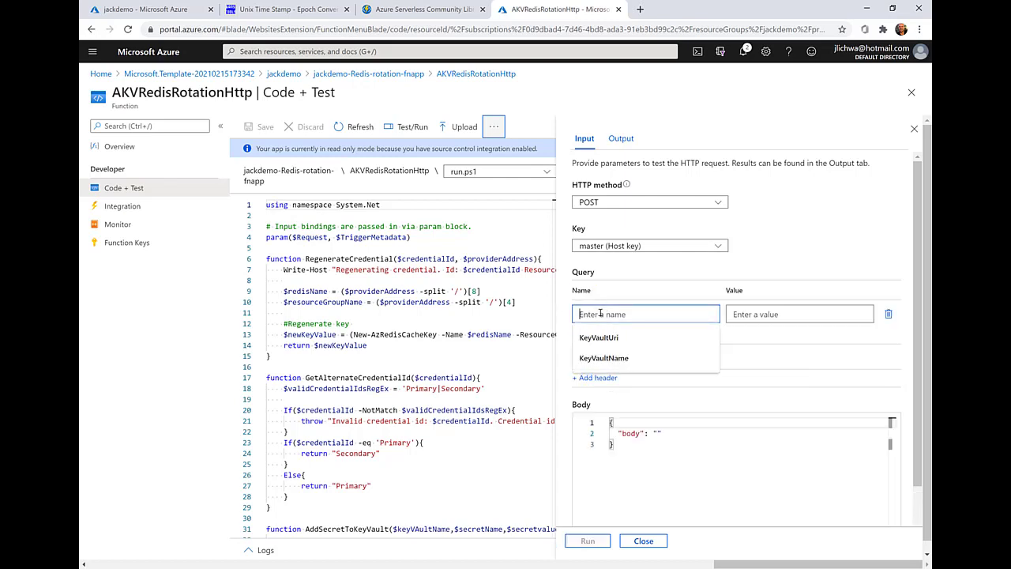
{"action": "key", "text": "Down"}
{"action": "key", "text": "Down"}
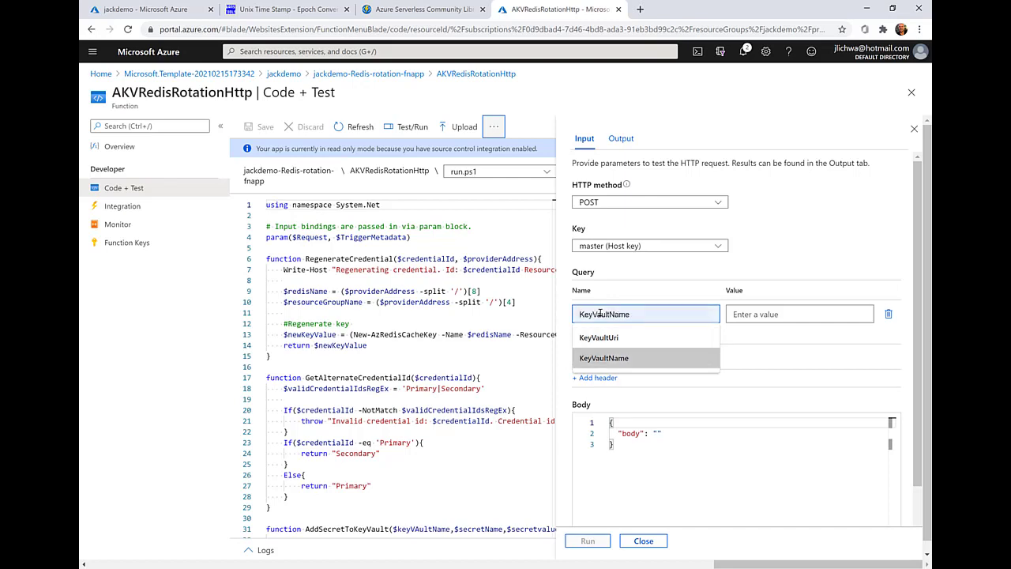
{"action": "key", "text": "Tab"}
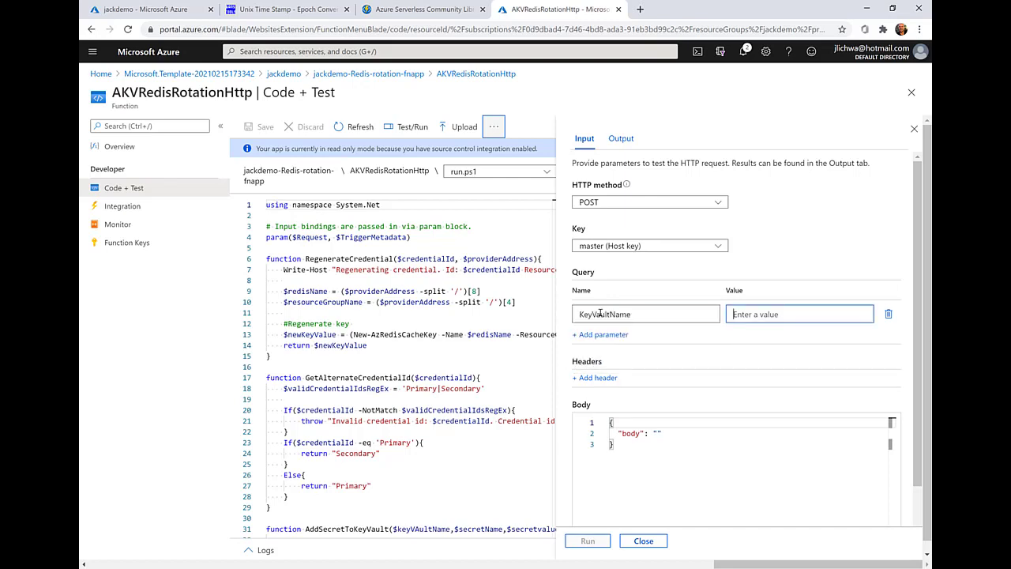
{"action": "type", "text": "jackde"}
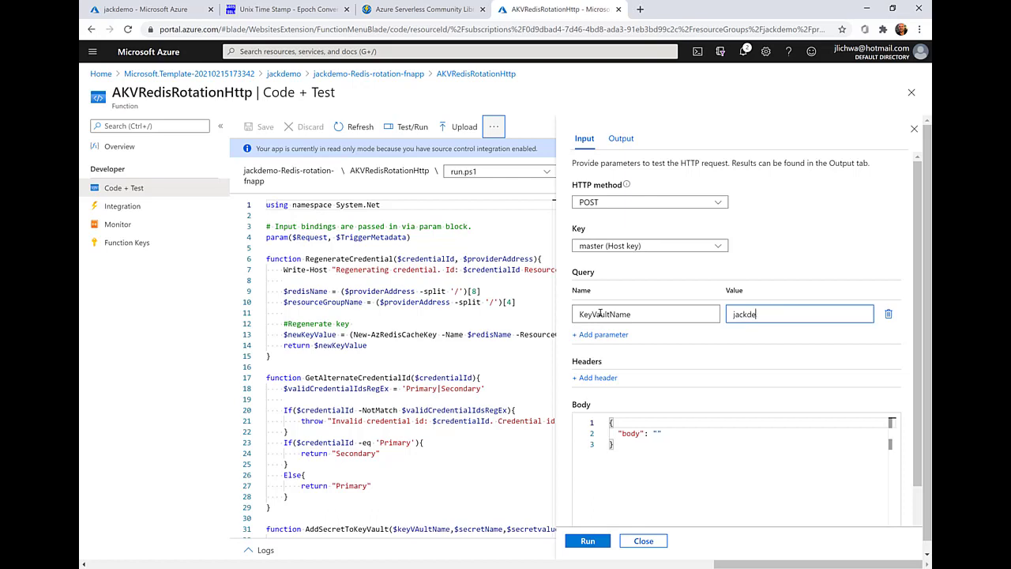
{"action": "type", "text": "mo-kv"}
Add a second query parameter named SecretName with the value newRedisKey and run the function
{"action": "left_click", "coordinate": [591, 335]}
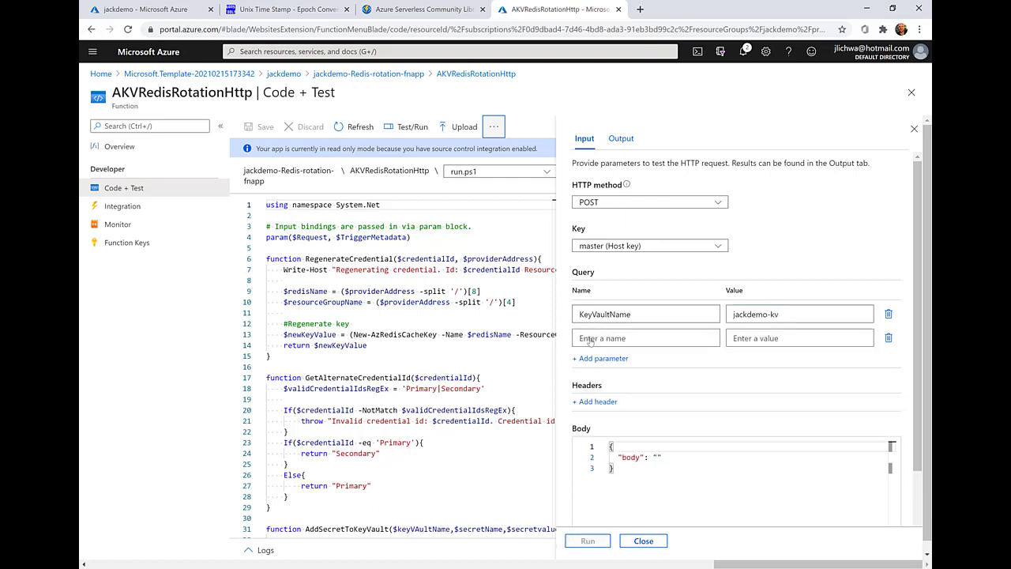
{"action": "left_click", "coordinate": [590, 338]}
{"action": "left_click", "coordinate": [605, 361]}
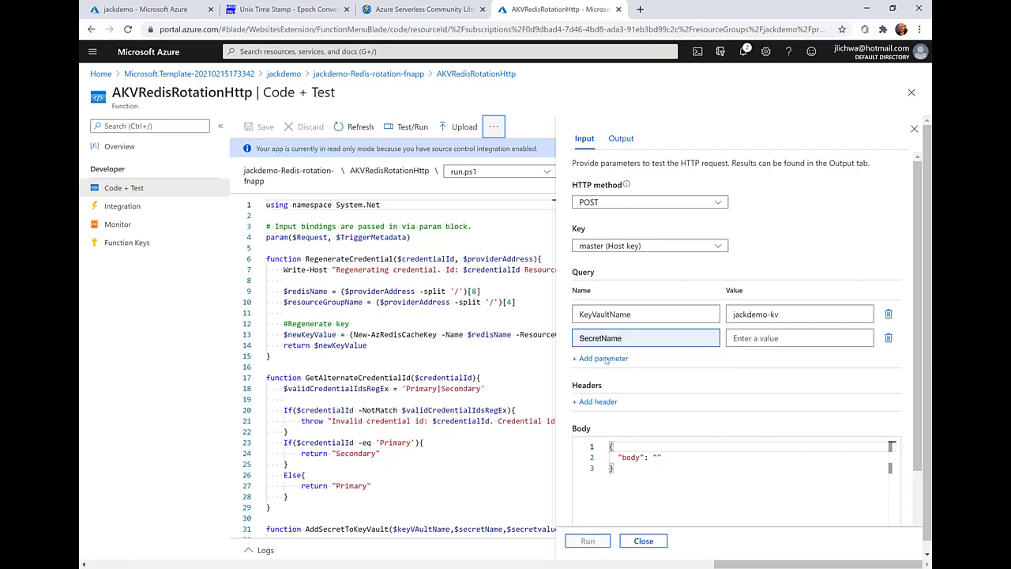
{"action": "left_click", "coordinate": [749, 337]}
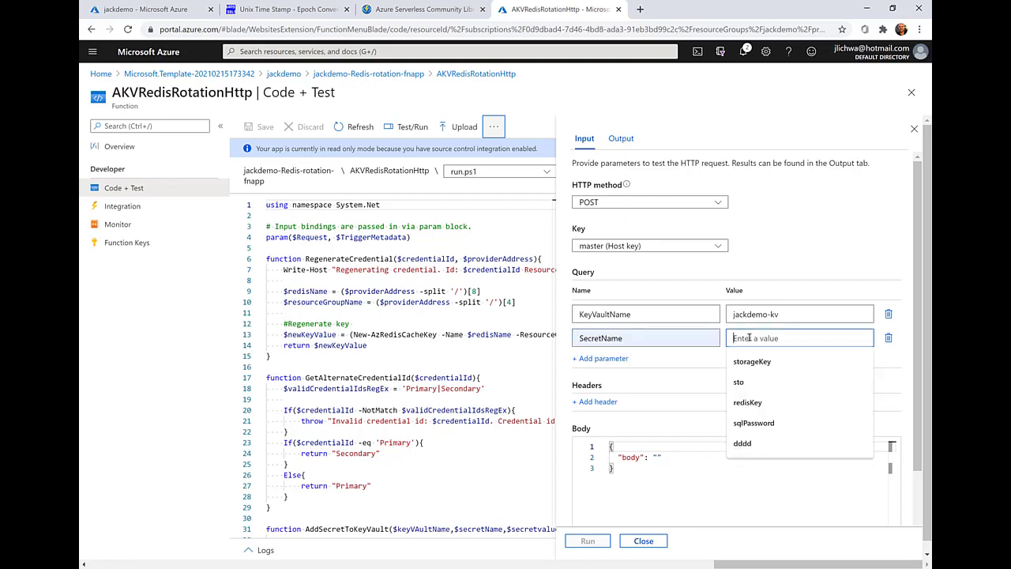
{"action": "type", "text": "newKe"}
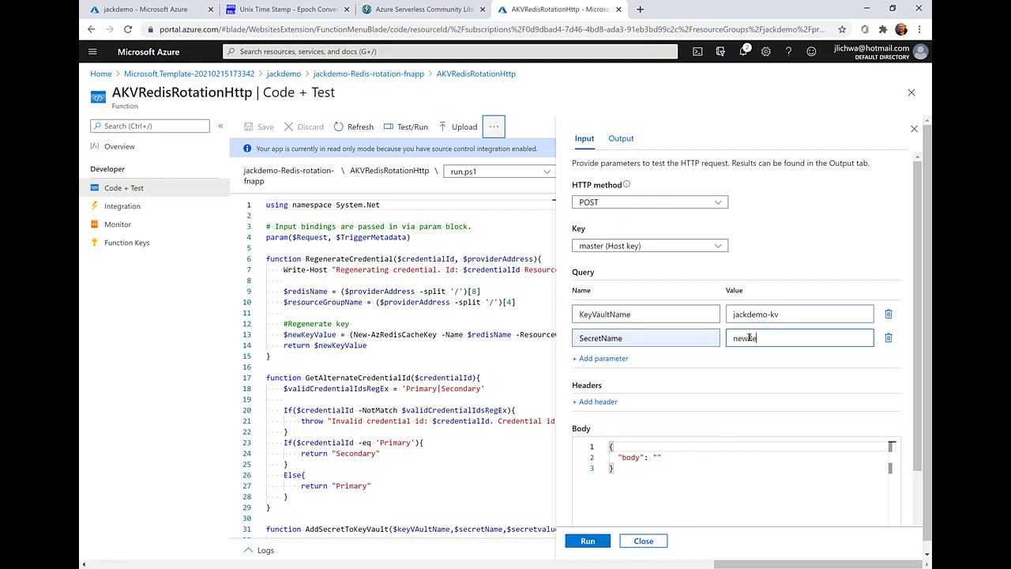
{"action": "type", "text": "disKey"}
{"action": "left_click", "coordinate": [588, 541]}
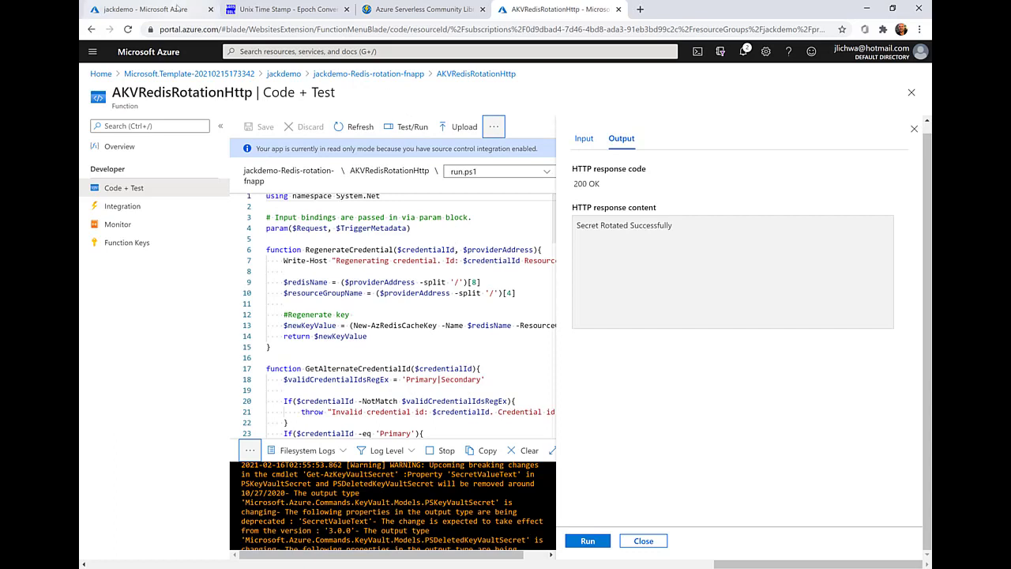
Refresh the version list of newRedisKey in the jackdemo-kv key vault and examine the tags of its current version
{"action": "left_click", "coordinate": [284, 74]}
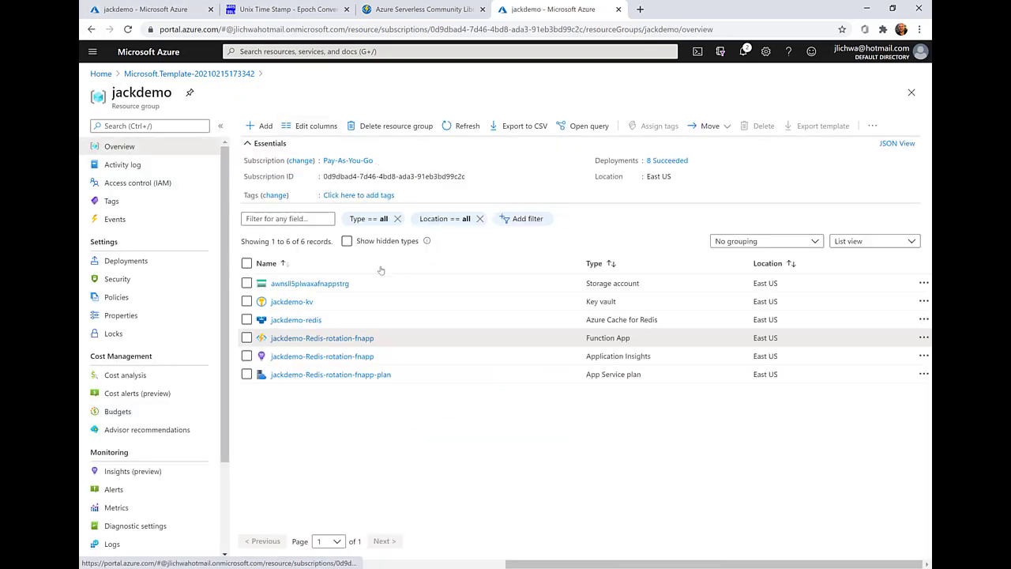
{"action": "left_click", "coordinate": [298, 302]}
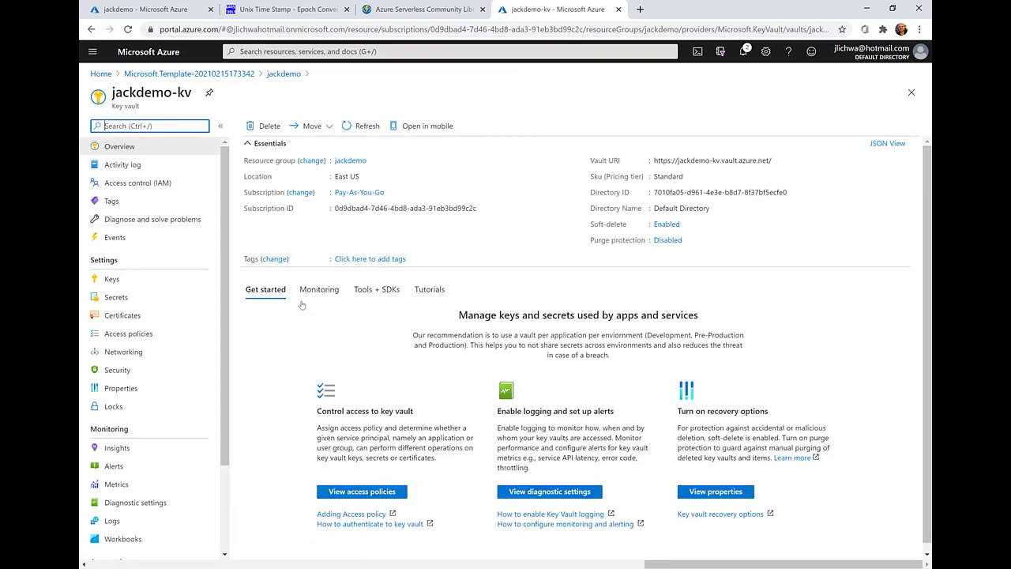
{"action": "left_click", "coordinate": [115, 298]}
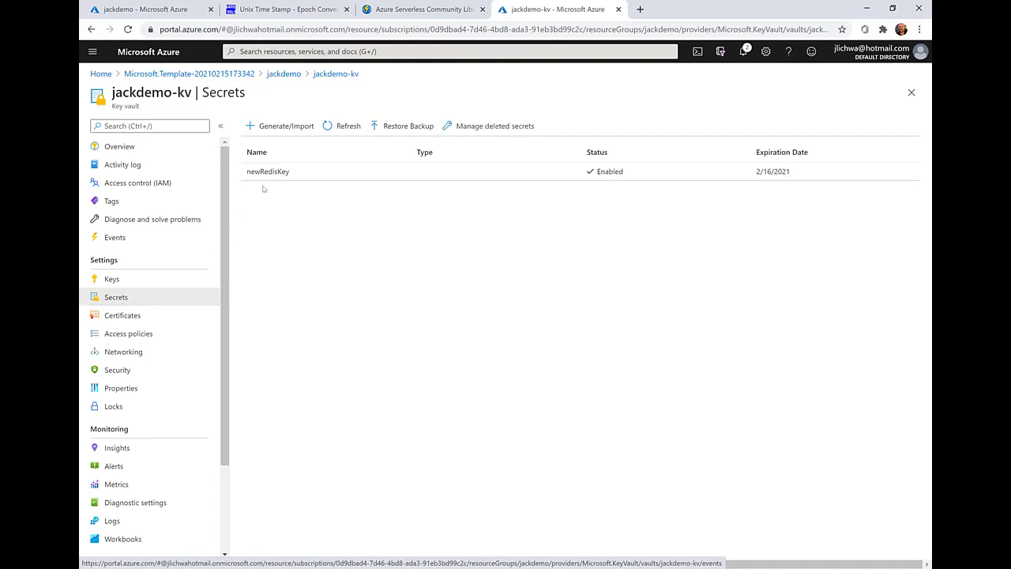
{"action": "left_click", "coordinate": [275, 173]}
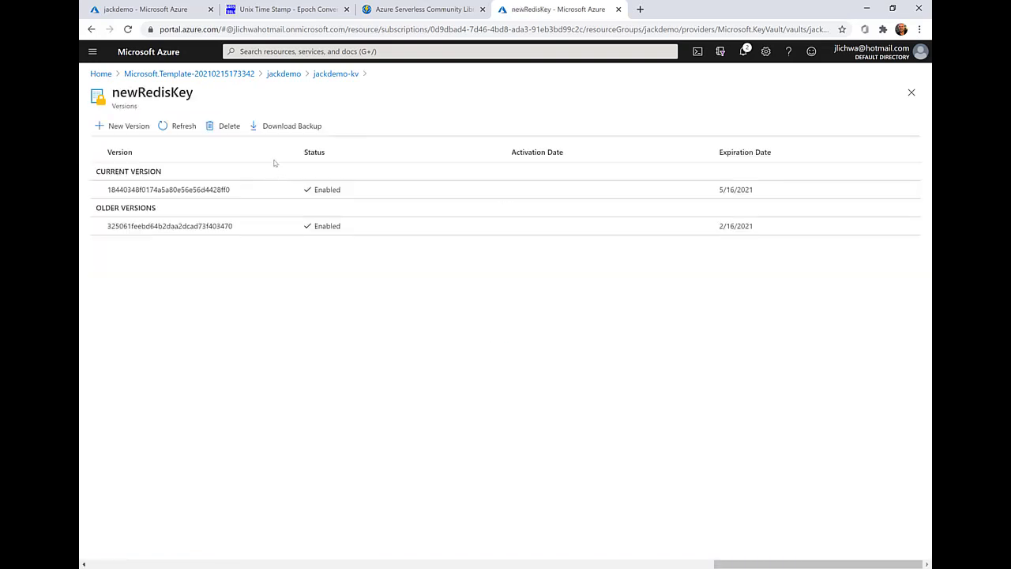
{"action": "left_click", "coordinate": [192, 128]}
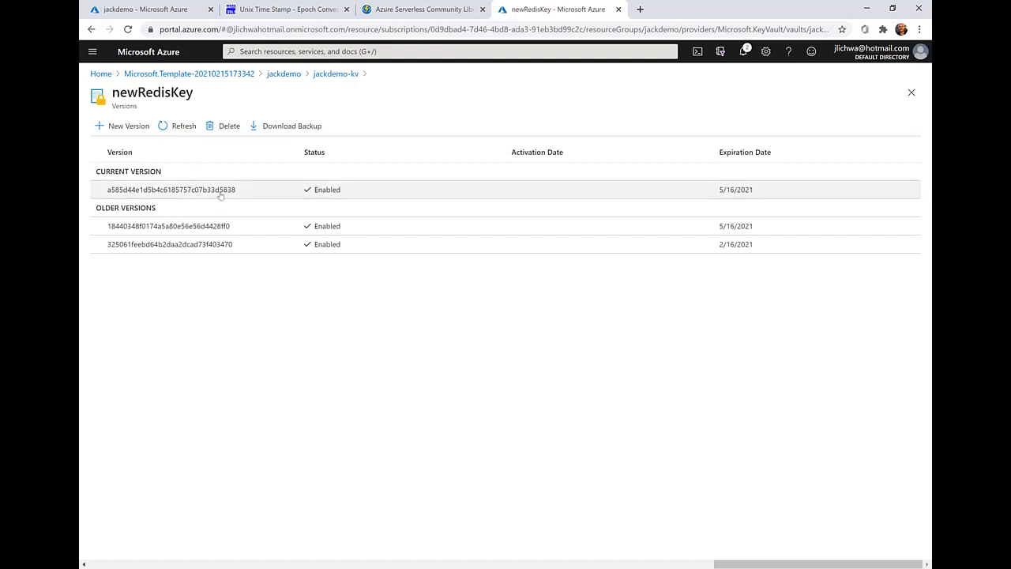
{"action": "left_click", "coordinate": [223, 193]}
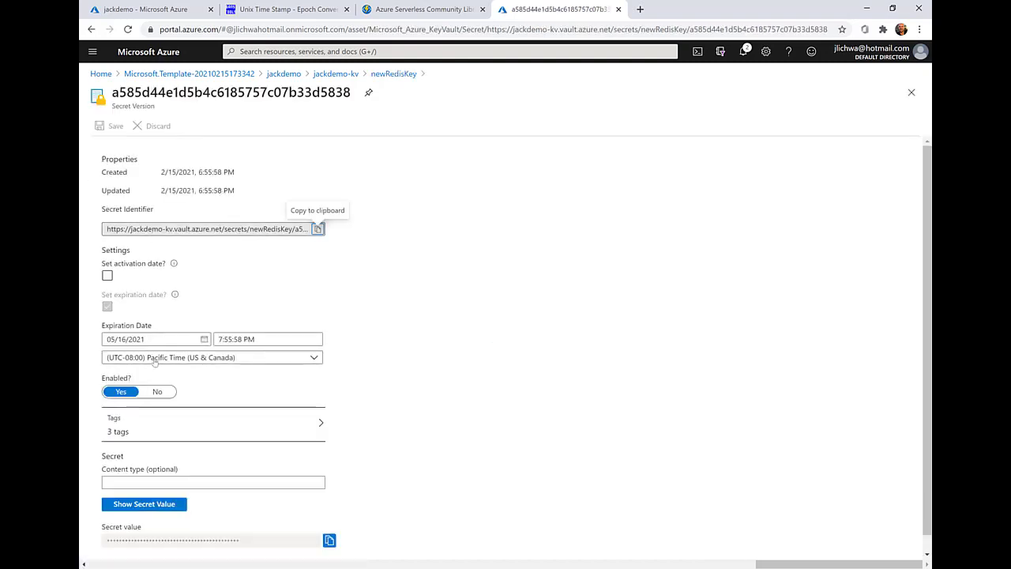
{"action": "left_click", "coordinate": [156, 417]}
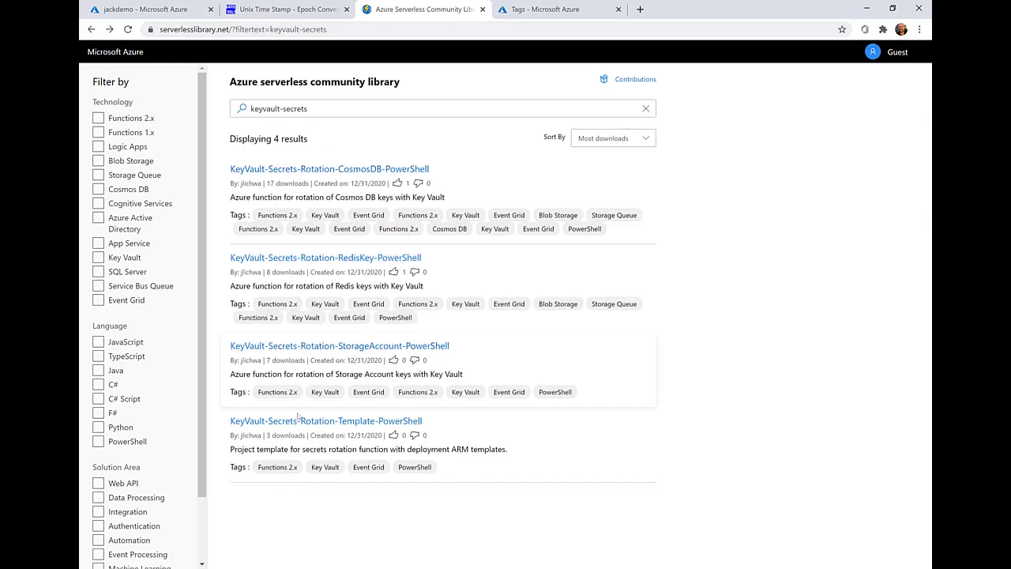
Open the KeyVault-Secrets-Rotation-Template-PowerShell sample in the Azure serverless community library and read its linked instructions for setting up a rotation function repository
{"action": "left_click", "coordinate": [344, 422]}
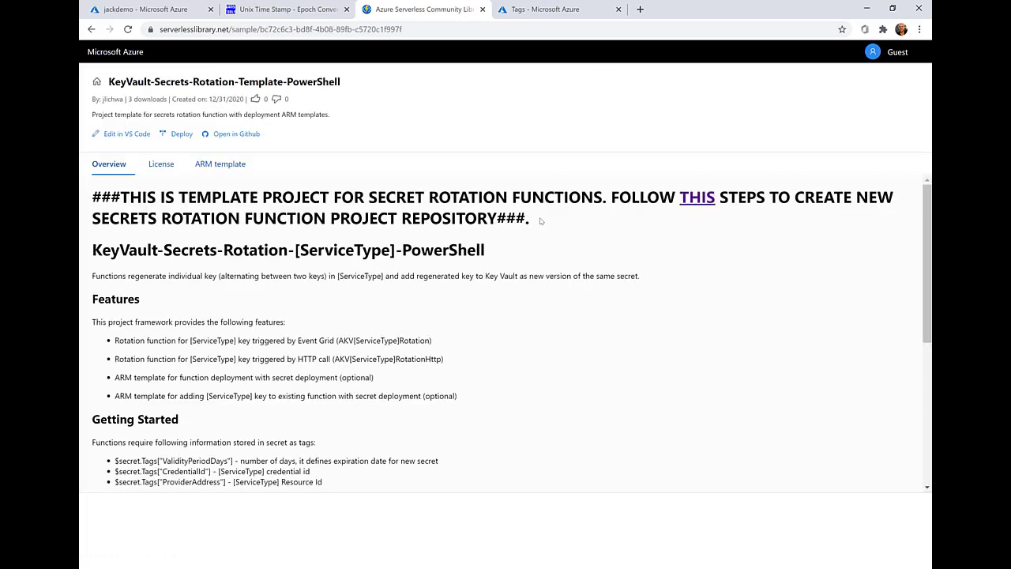
{"action": "left_click", "coordinate": [699, 199]}
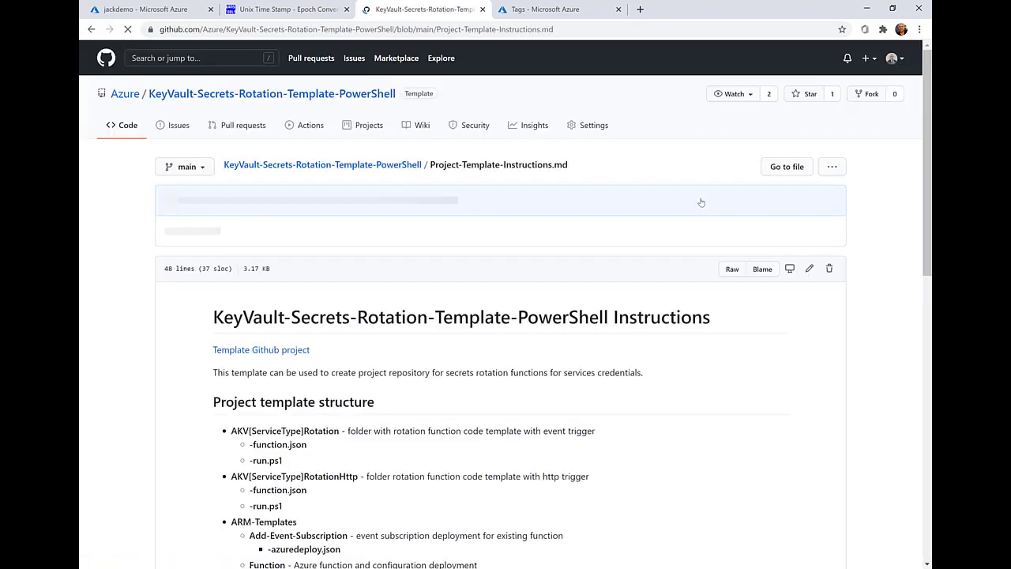
{"action": "scroll", "coordinate": [385, 336], "scroll_direction": "down", "scroll_amount": 5}
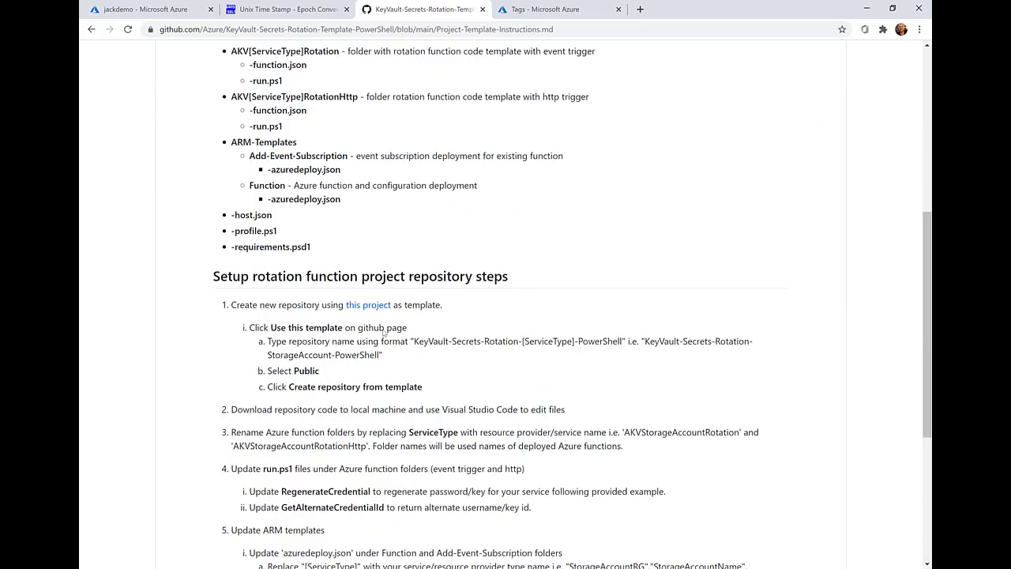
{"action": "scroll", "coordinate": [316, 295], "scroll_direction": "down", "scroll_amount": 3}
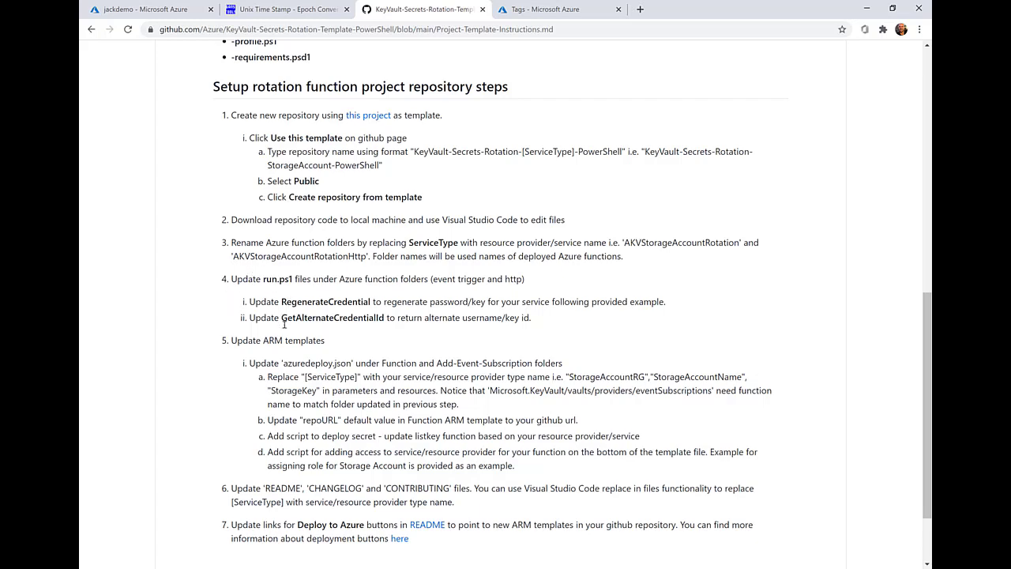
{"action": "scroll", "coordinate": [326, 282], "scroll_direction": "down", "scroll_amount": 2}
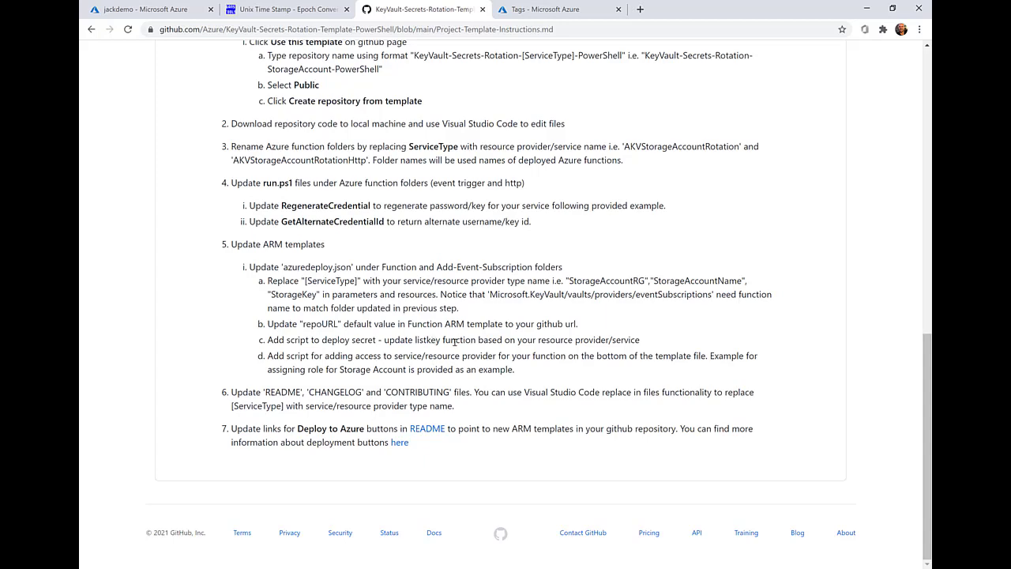
{"action": "scroll", "coordinate": [453, 371], "scroll_direction": "up", "scroll_amount": 3}
{"action": "scroll", "coordinate": [454, 381], "scroll_direction": "up", "scroll_amount": 8}
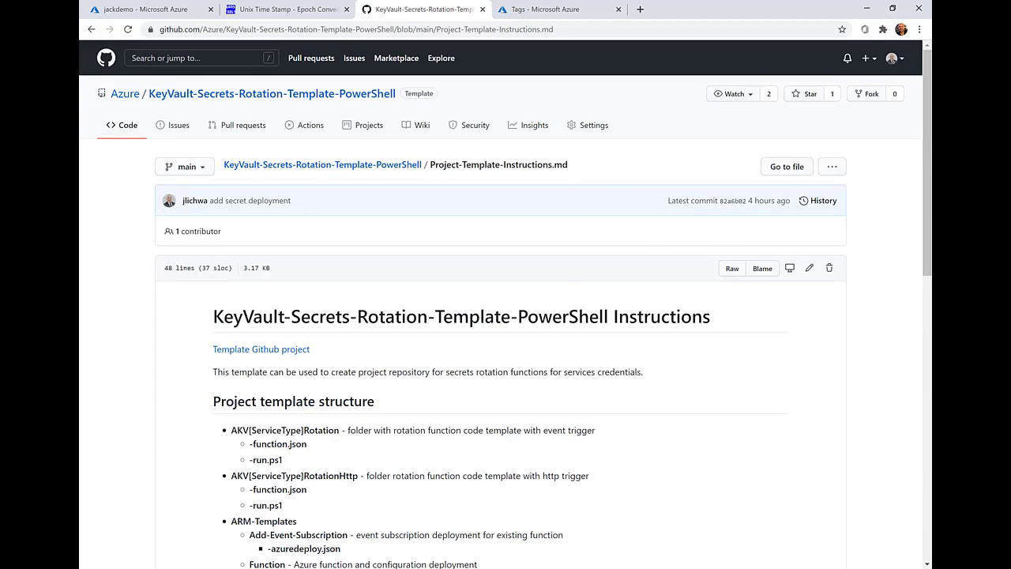